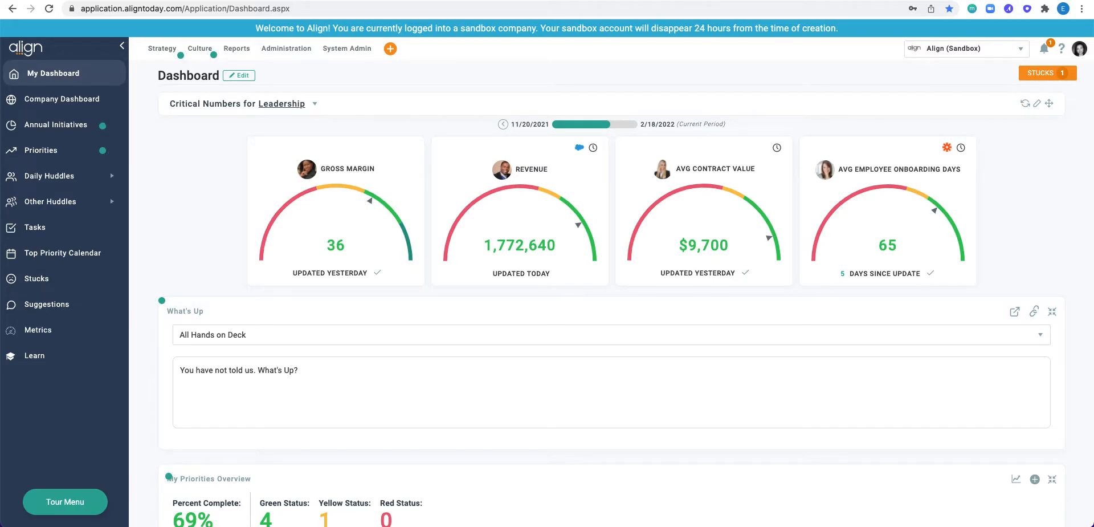
# - Create and save a new priority named Example on the Manage Priorities page
pyautogui.click(35, 155)
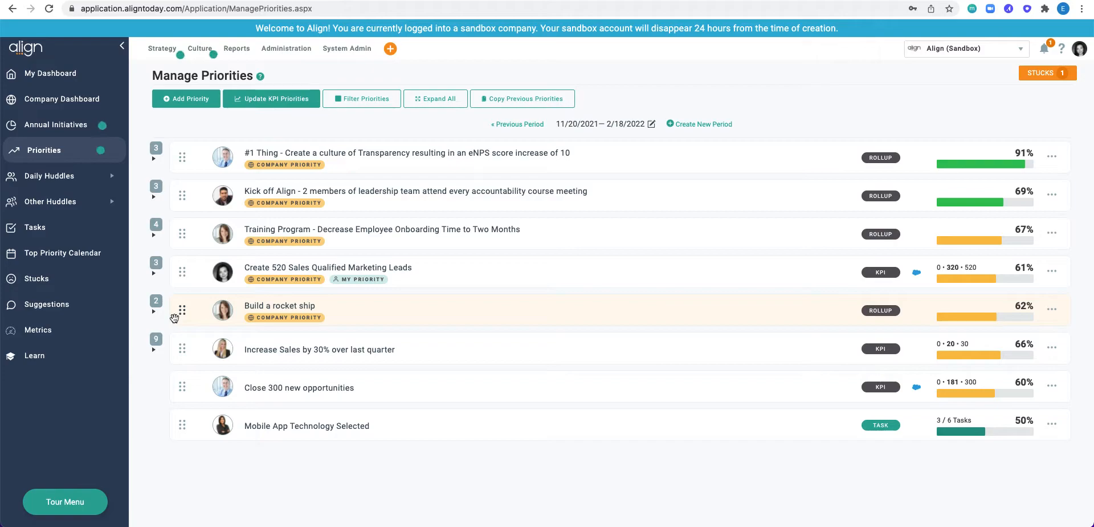
pyautogui.click(174, 101)
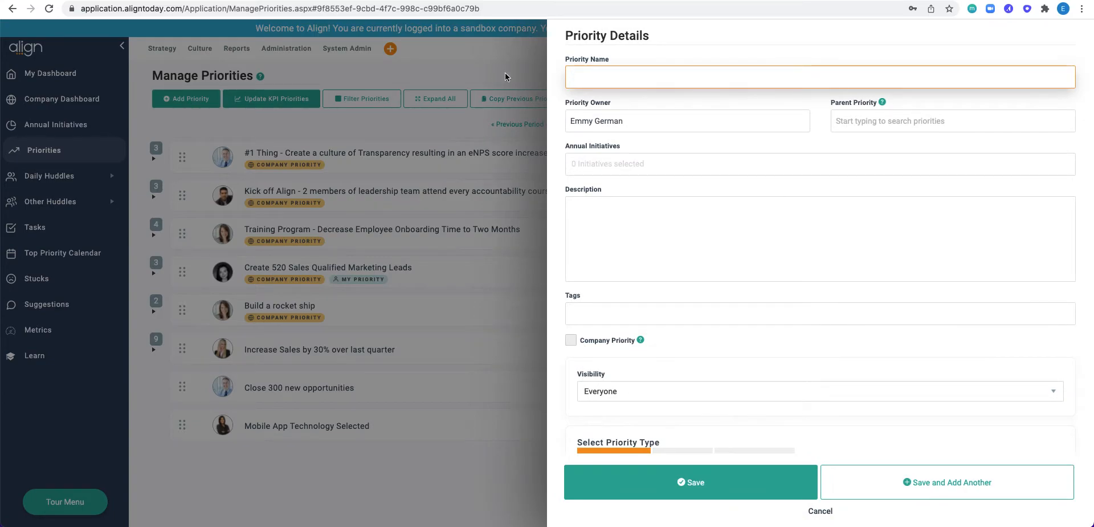
pyautogui.scroll(-9, 608, 214)
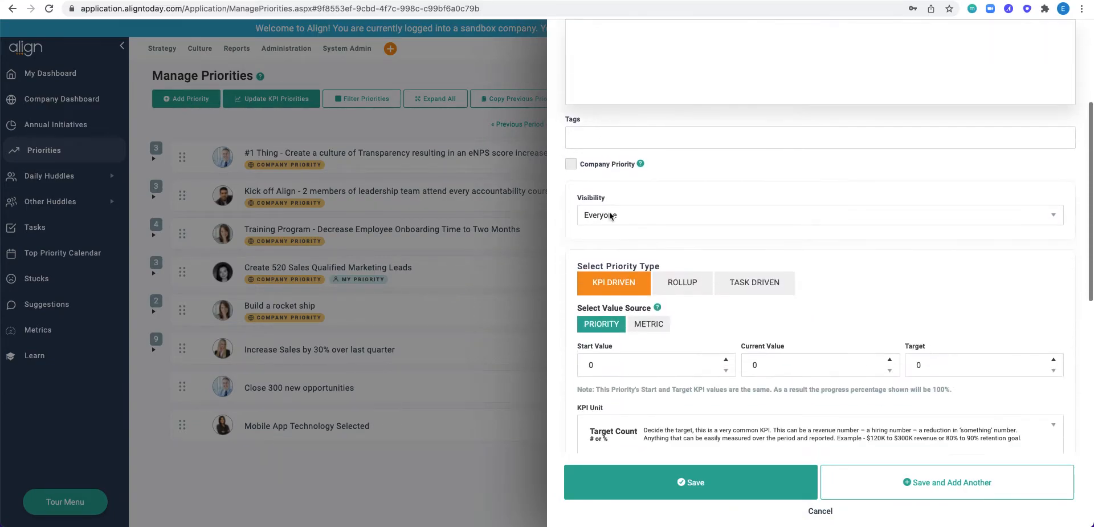
pyautogui.scroll(10, 610, 216)
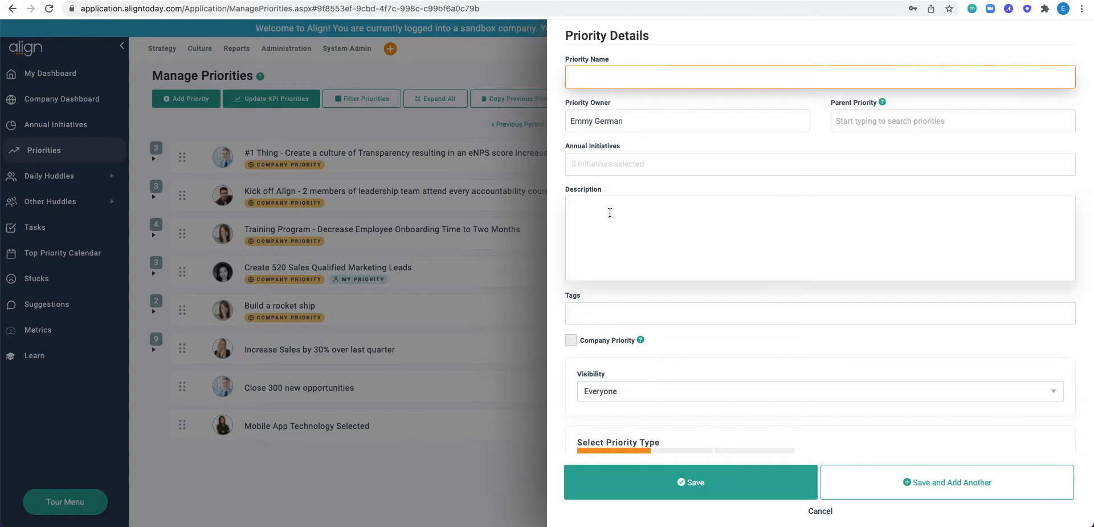
pyautogui.write('Example')
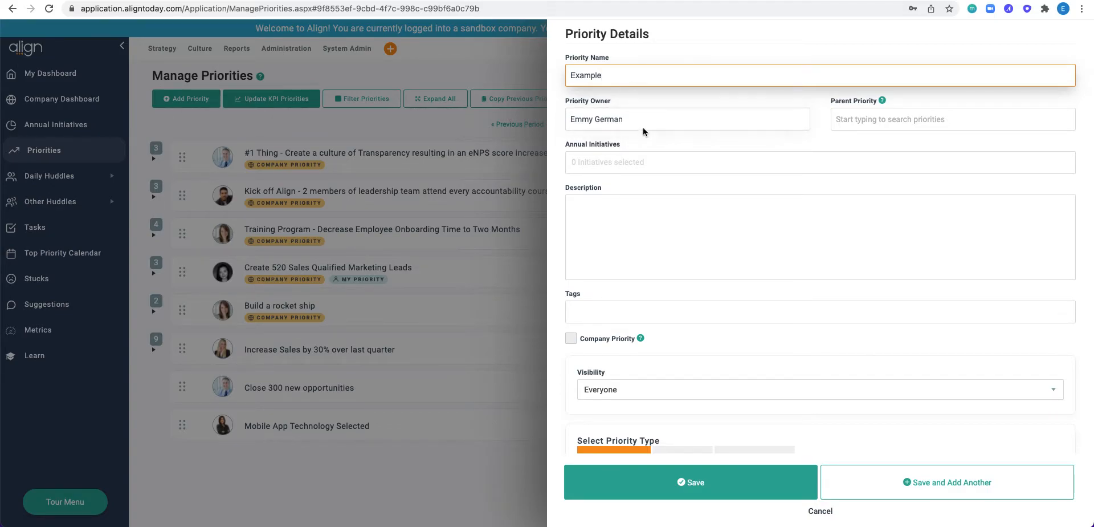
pyautogui.click(689, 489)
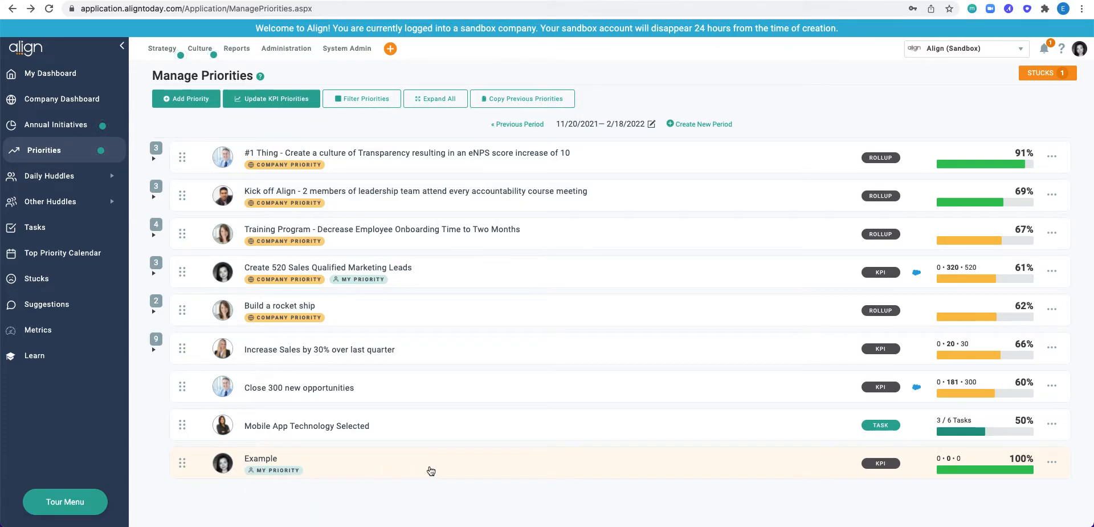
# - Open the Example priority's details for editing
pyautogui.scroll(-1, 1044, 493)
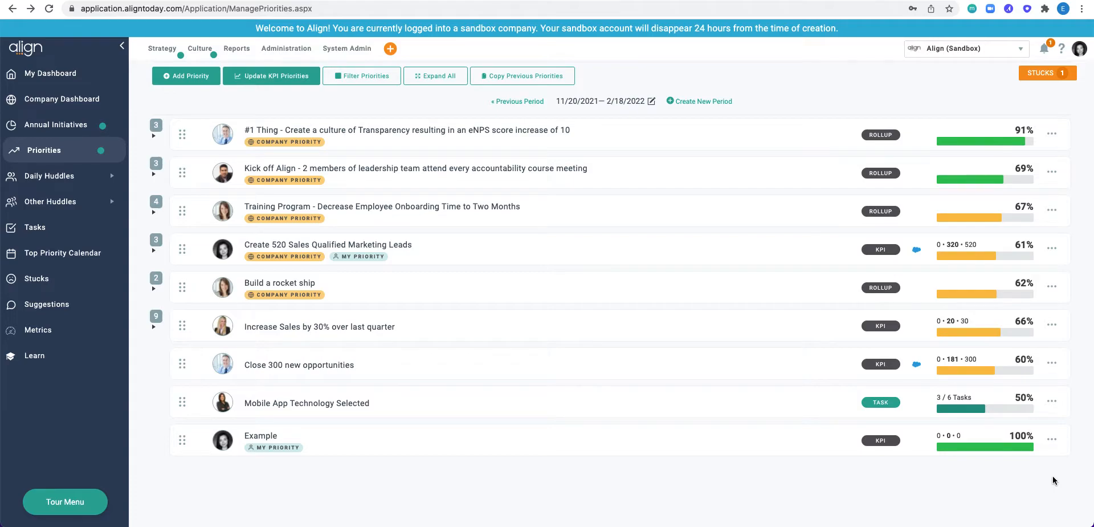
pyautogui.click(1052, 438)
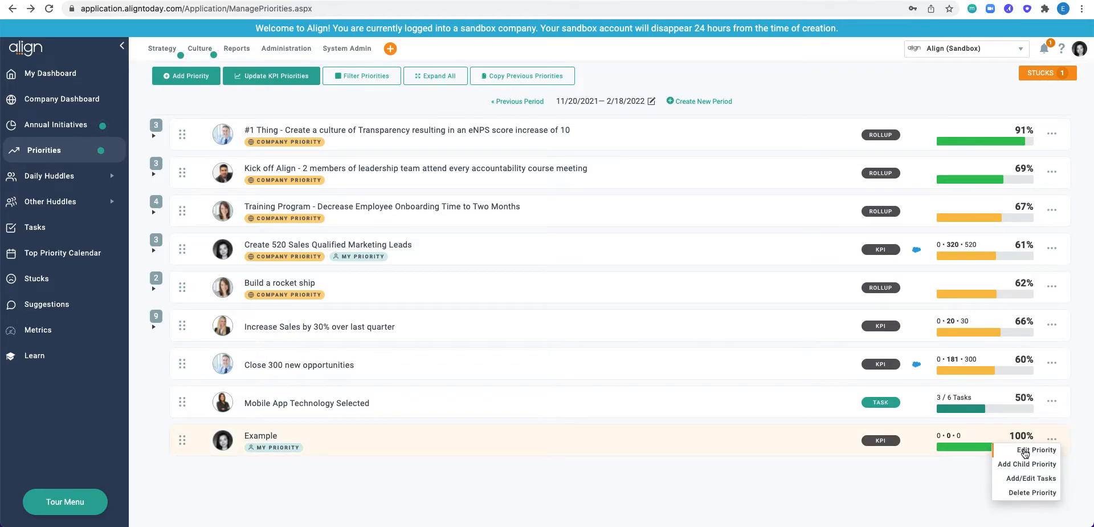
pyautogui.click(1024, 450)
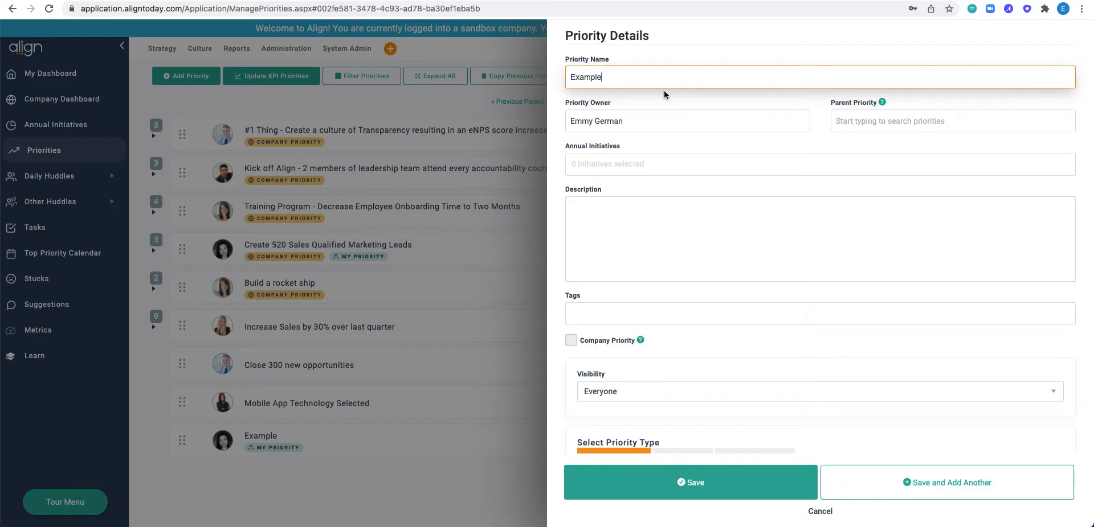
# - Assign Close 300 new opportunities as the Example priority's parent, then clear the parent priority again
pyautogui.click(926, 123)
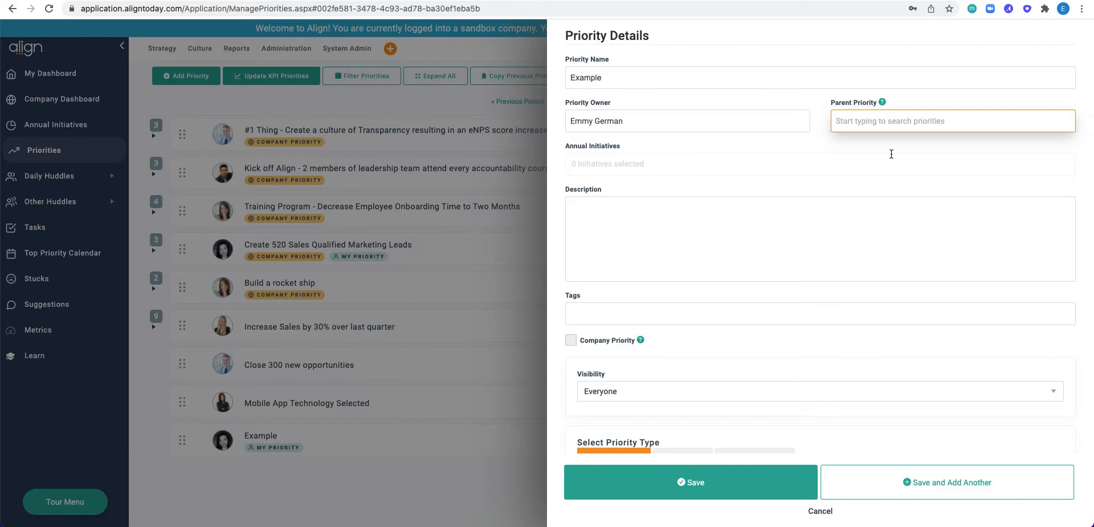
pyautogui.write('300')
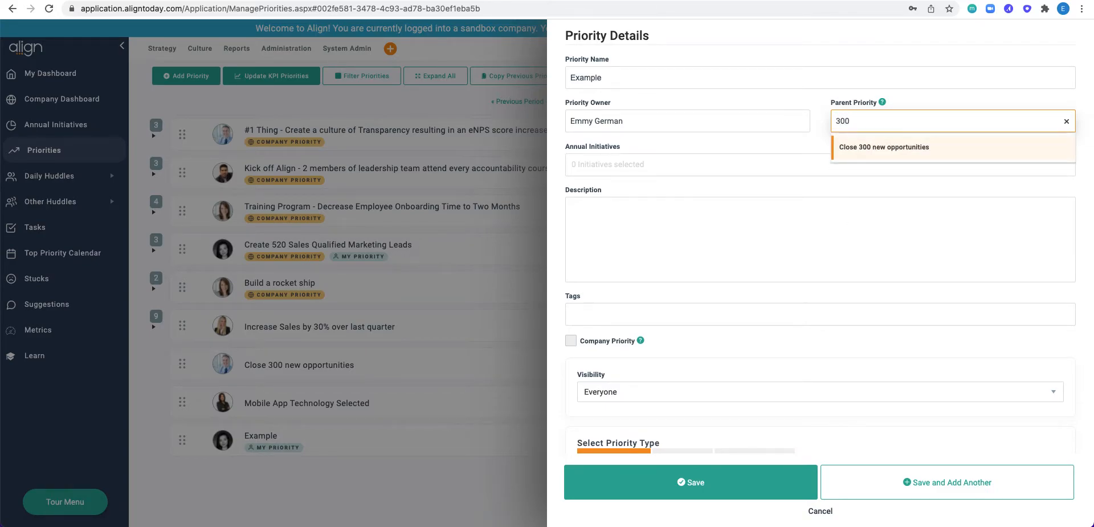
pyautogui.click(876, 151)
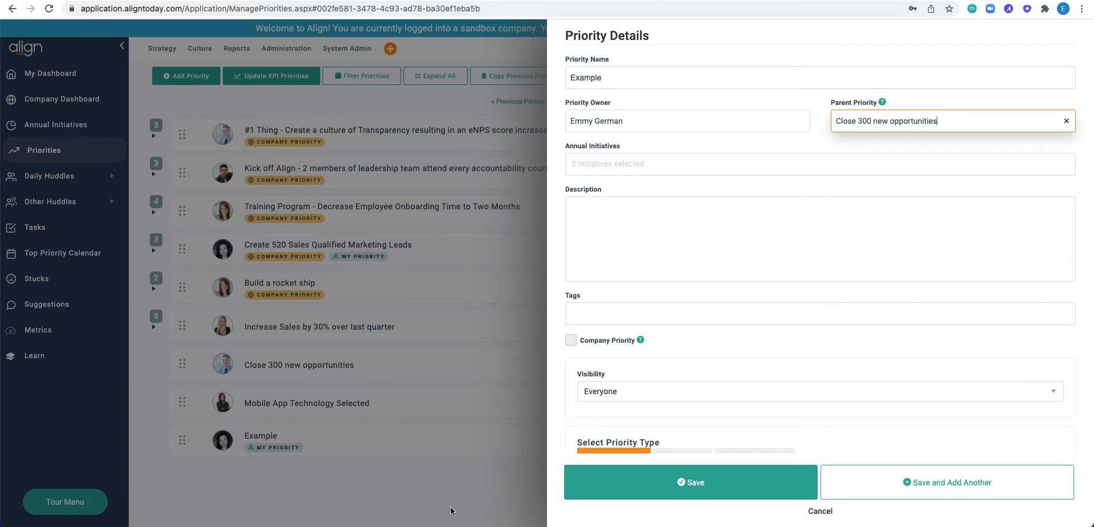
pyautogui.click(1067, 123)
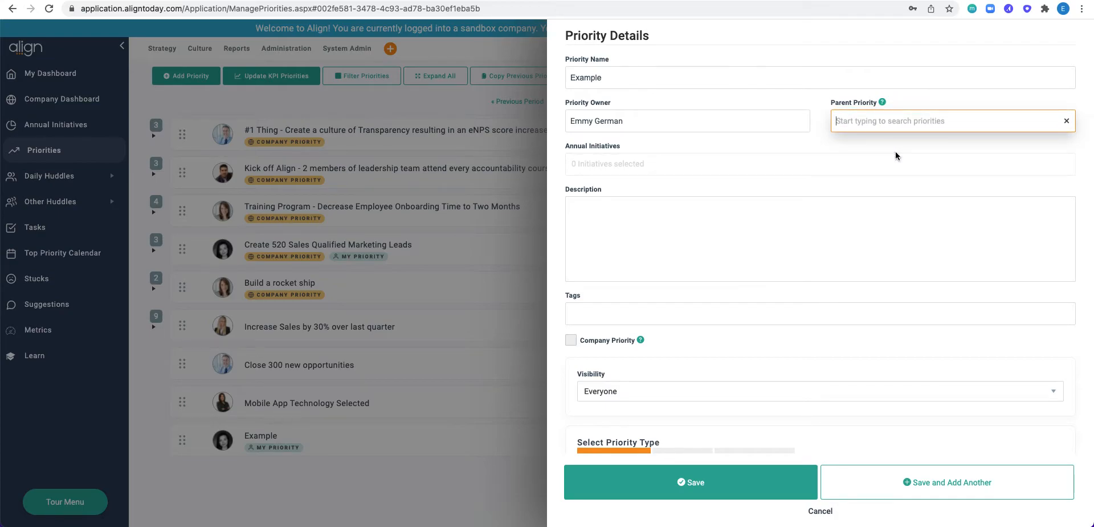
# - Link the Example priority to the annual initiative Hiring/onboarding plan and process in place- filled openings
pyautogui.scroll(-2, 896, 156)
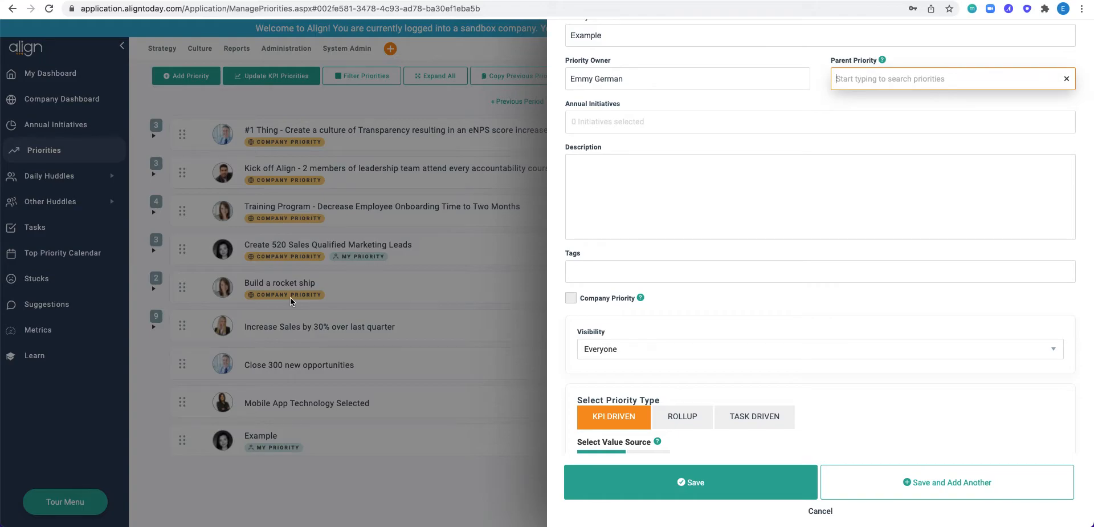
pyautogui.click(573, 121)
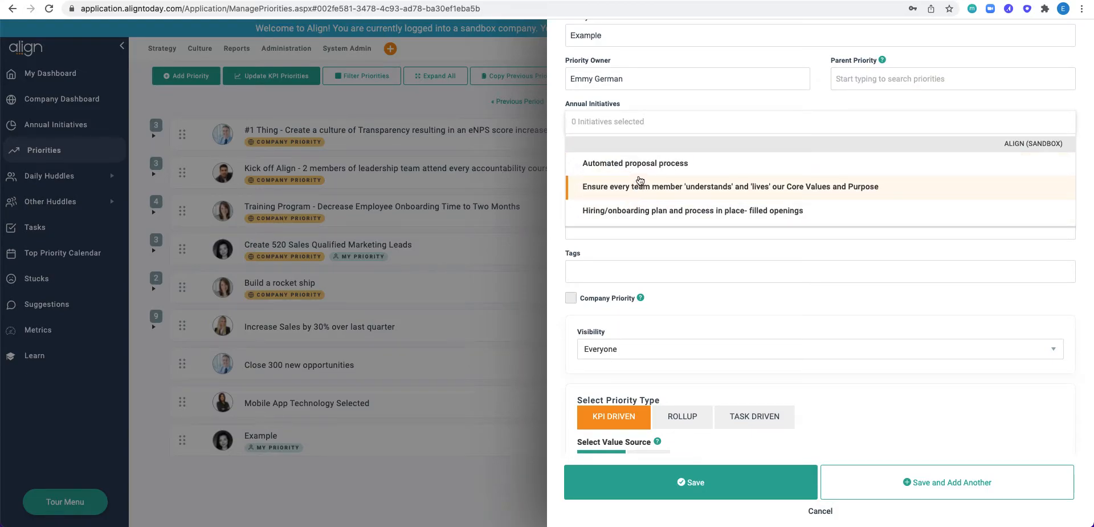
pyautogui.click(648, 206)
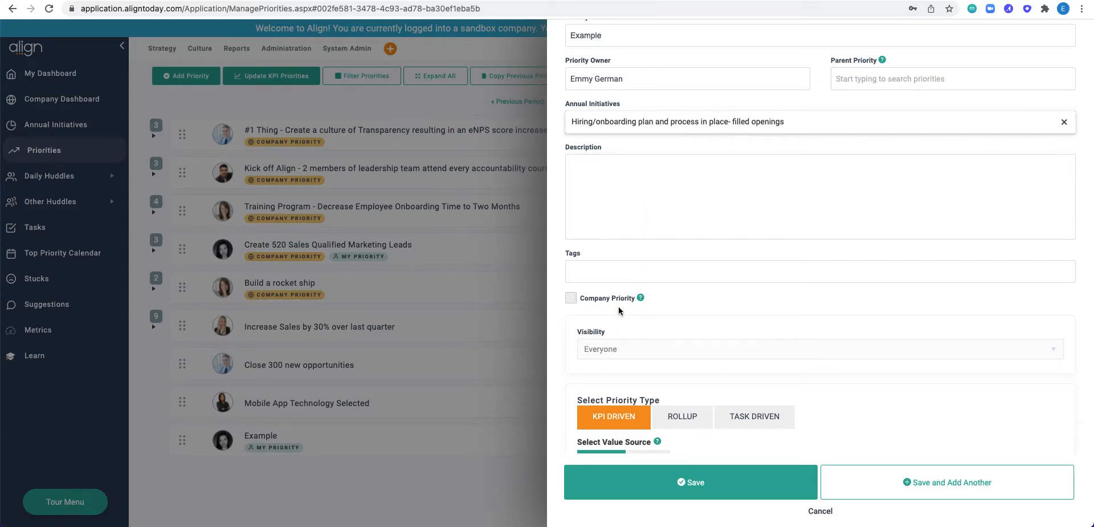
# - Fill the priority's description with the headings Why:, How: and Success: on separate lines
pyautogui.click(622, 191)
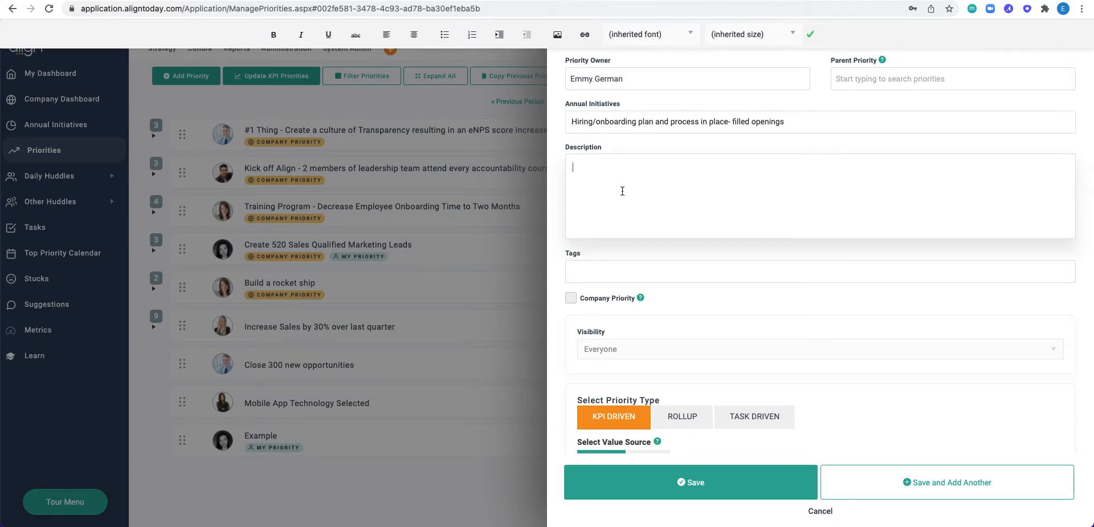
pyautogui.write('Why')
pyautogui.write(':')
pyautogui.press('Return')
pyautogui.write('How:')
pyautogui.write('Success:')
pyautogui.scroll(1, 662, 188)
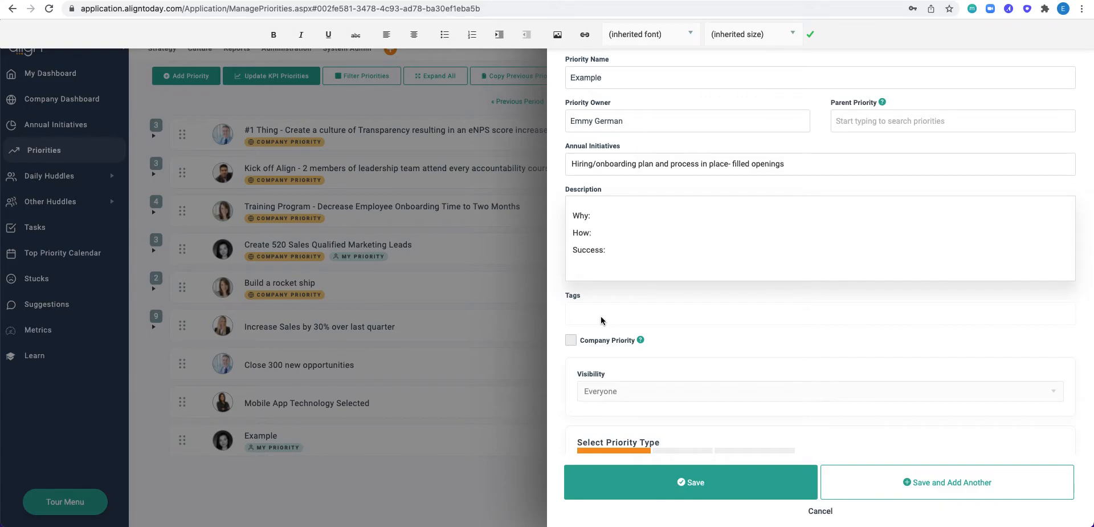
# - Tag the priority with Leadership and Marketing, and create and add a new tag named lksjdflasdkjf
pyautogui.scroll(-3, 556, 294)
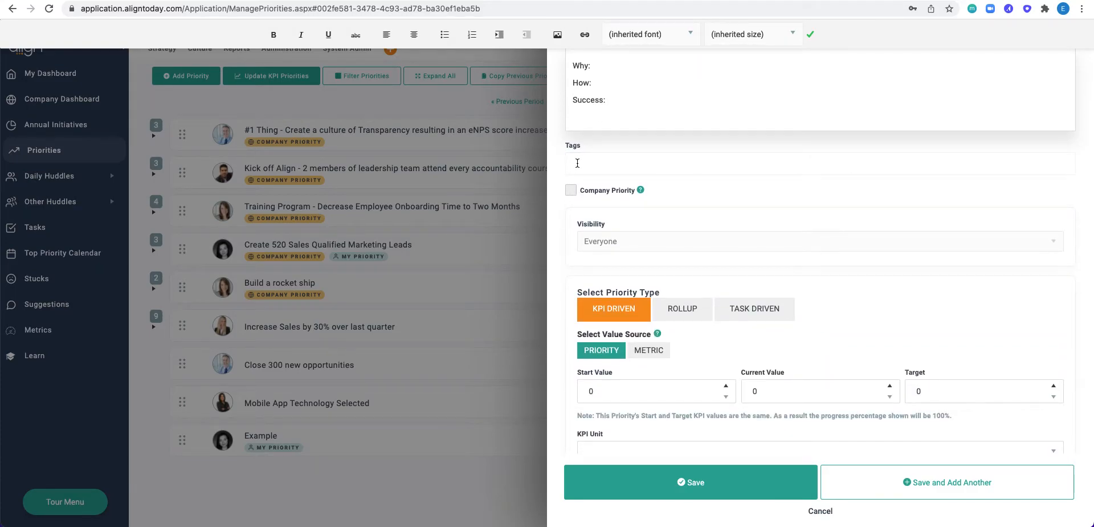
pyautogui.click(746, 164)
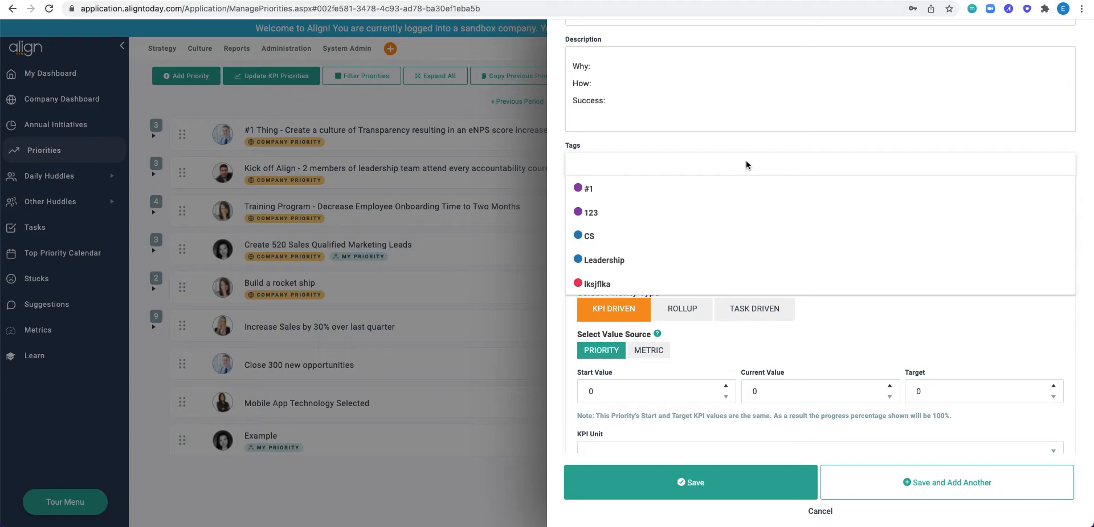
pyautogui.click(630, 258)
pyautogui.click(660, 165)
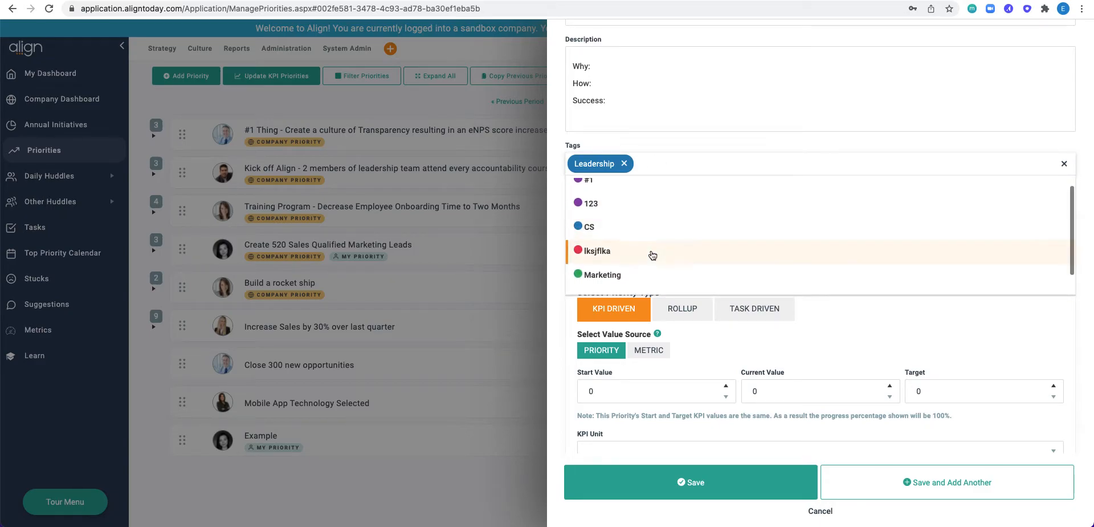
pyautogui.click(644, 276)
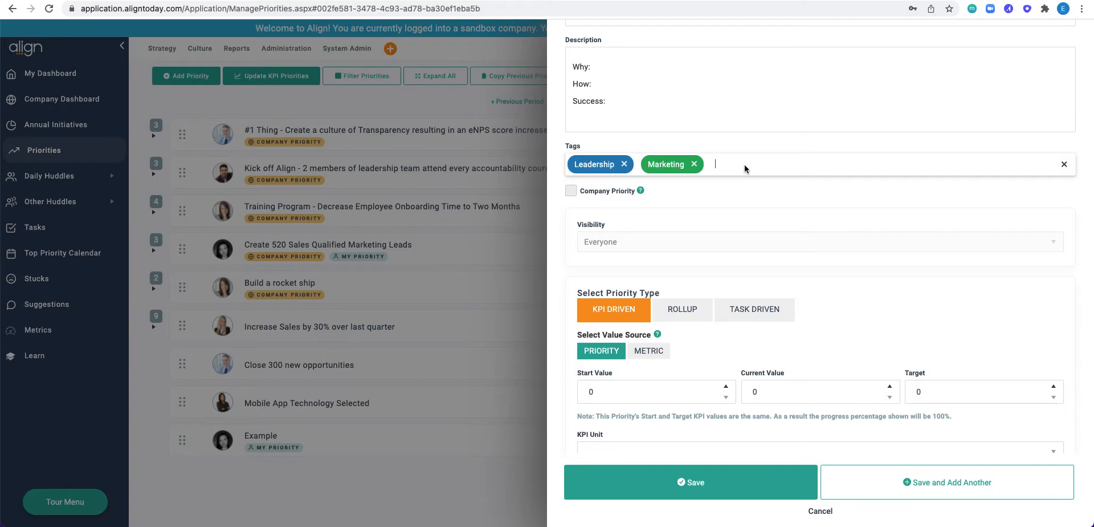
pyautogui.write('lksjdflasdkjf')
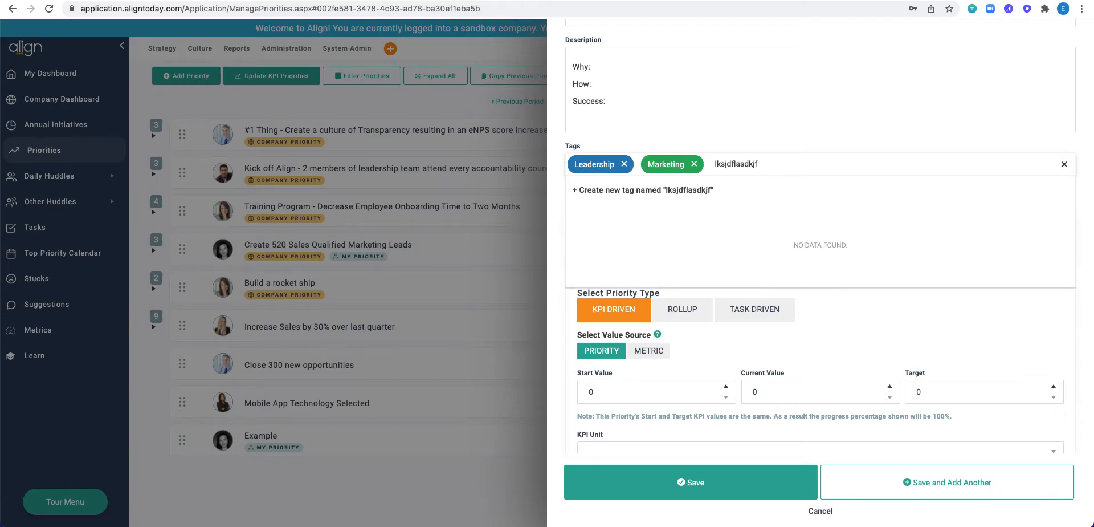
pyautogui.click(670, 190)
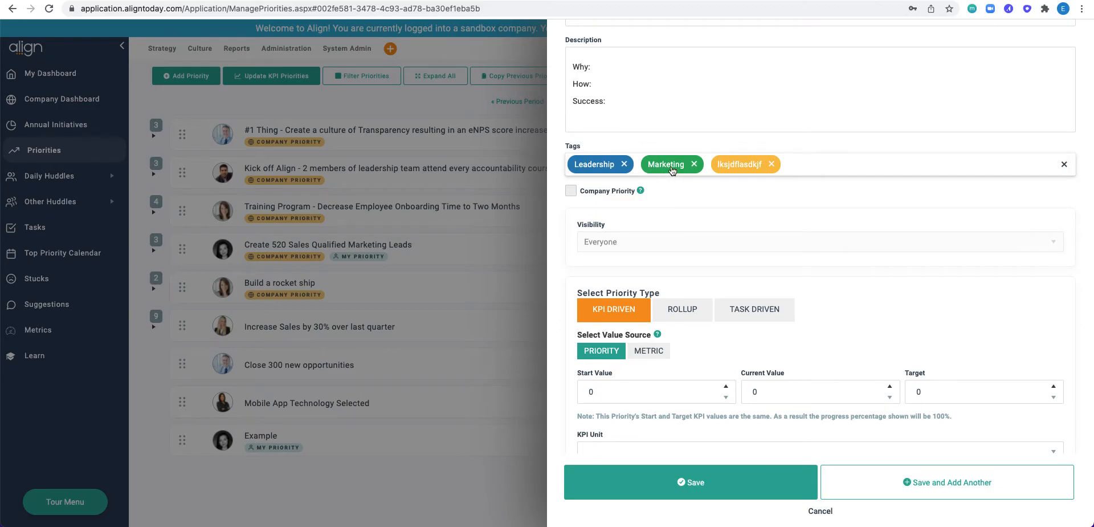
# - Mark the Example priority as a company priority, then remove that mark again
pyautogui.scroll(5, 690, 187)
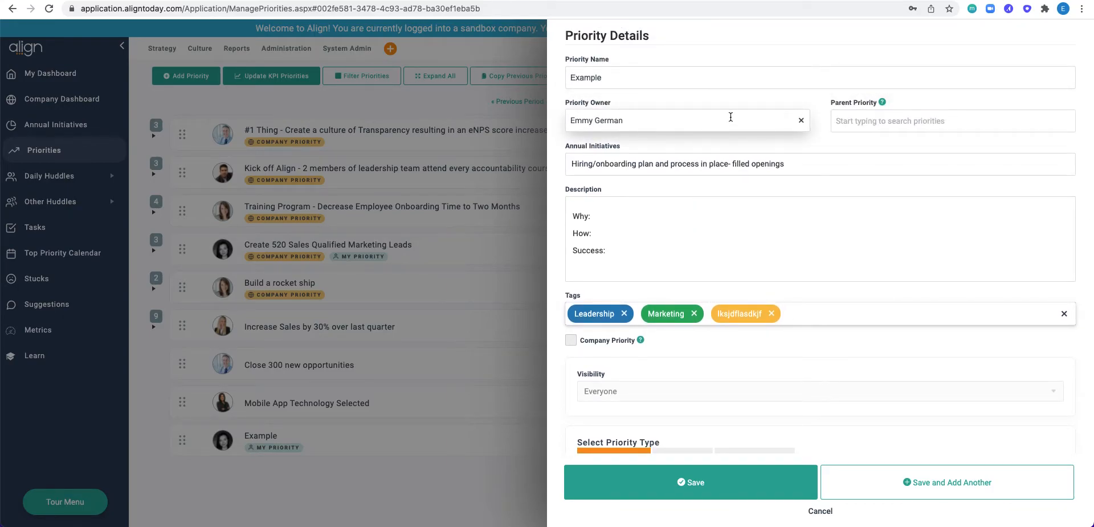
pyautogui.click(782, 212)
pyautogui.scroll(-2, 782, 213)
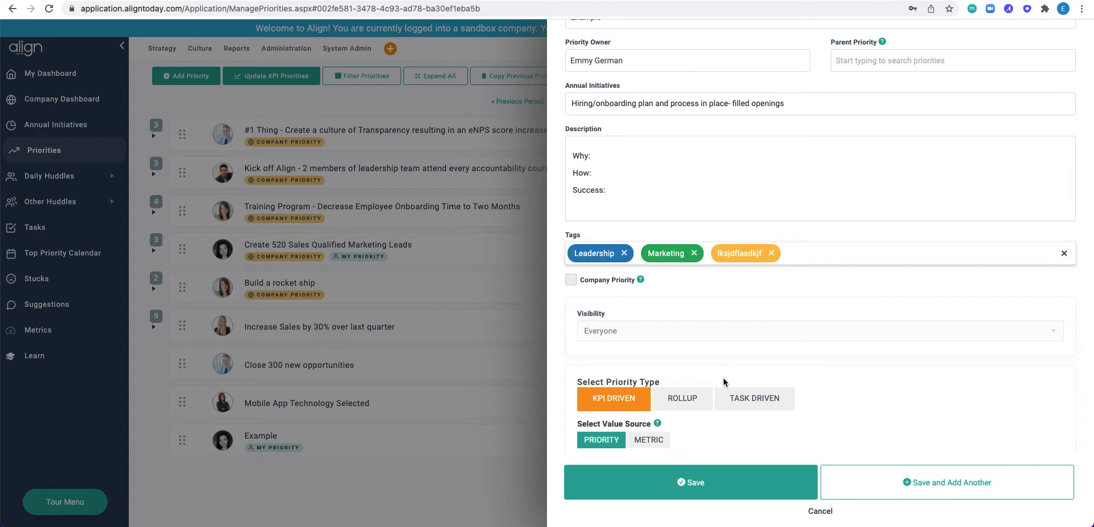
pyautogui.scroll(-3, 706, 279)
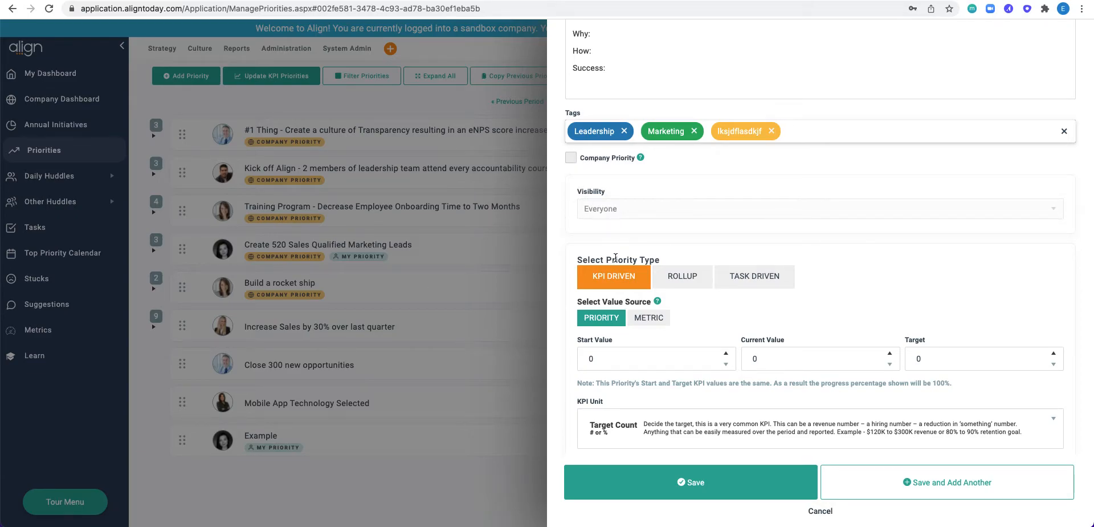
pyautogui.click(572, 159)
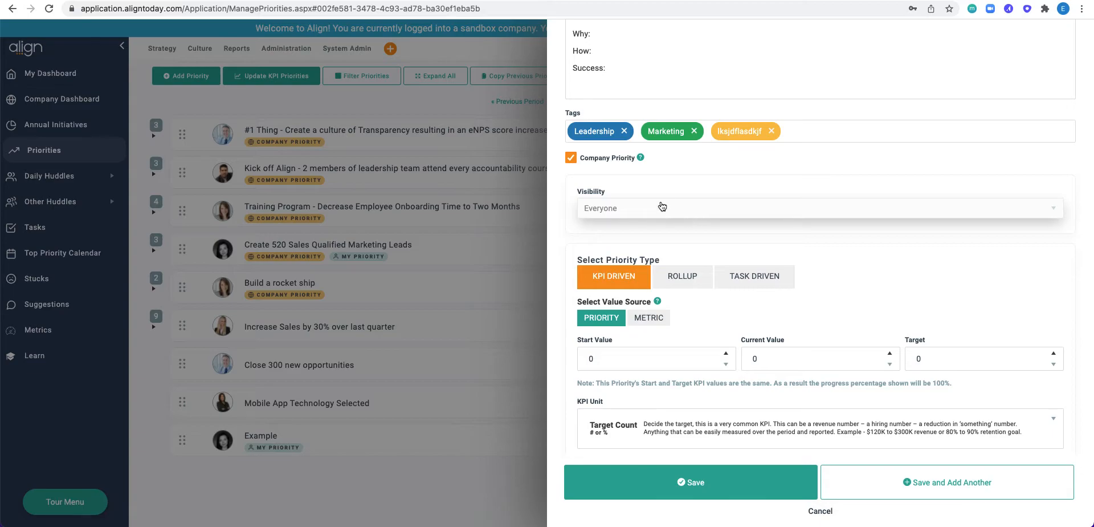
pyautogui.click(570, 158)
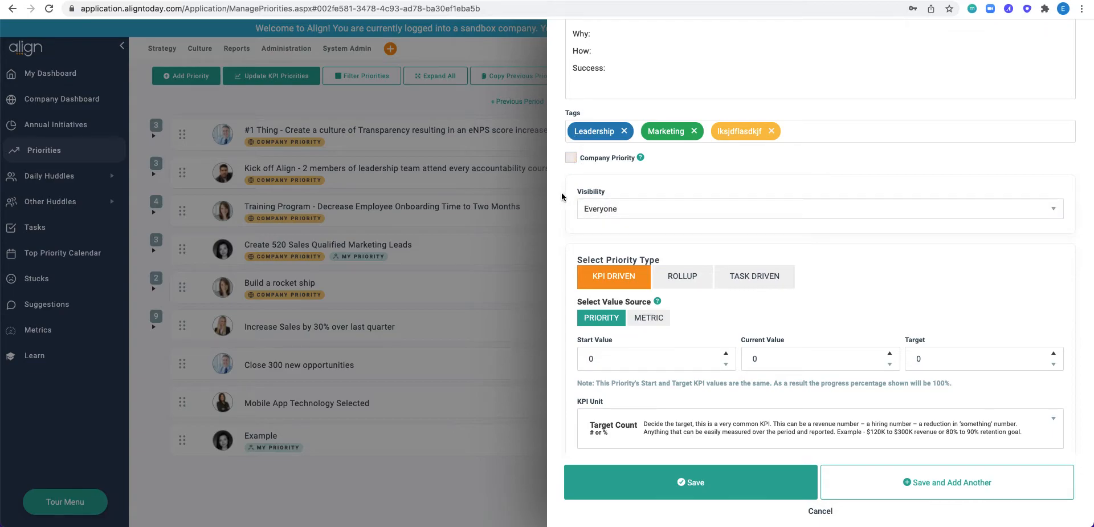
# - Try to restrict the priority's visibility to Selected Users, then review the visibility options and leave Everyone selected
pyautogui.click(631, 216)
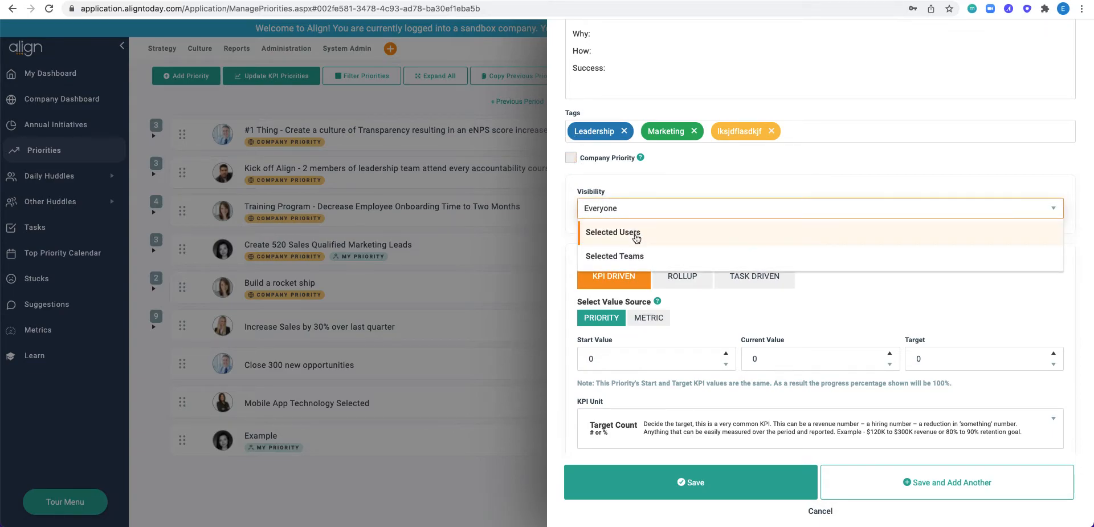
pyautogui.click(621, 235)
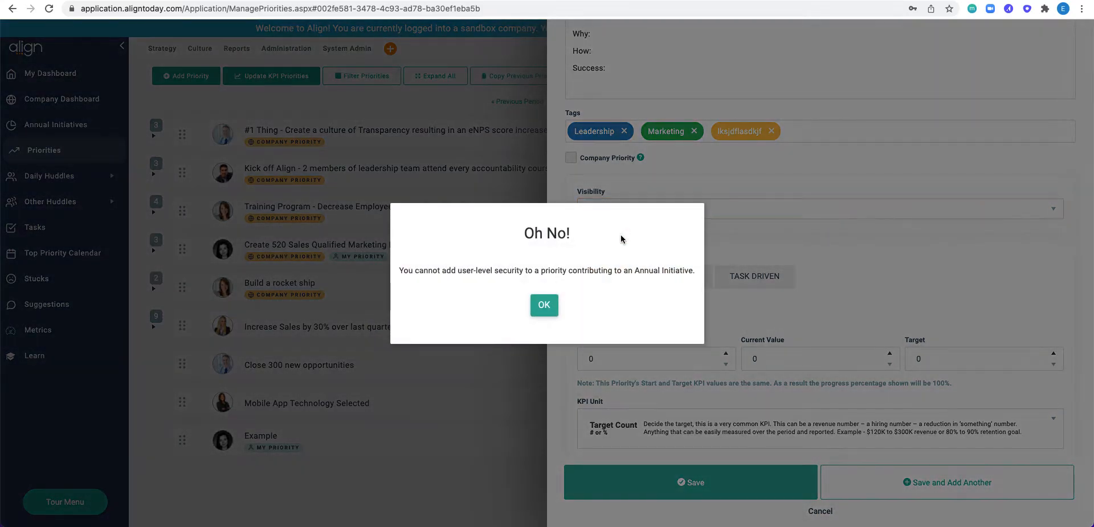
pyautogui.click(545, 300)
pyautogui.click(633, 219)
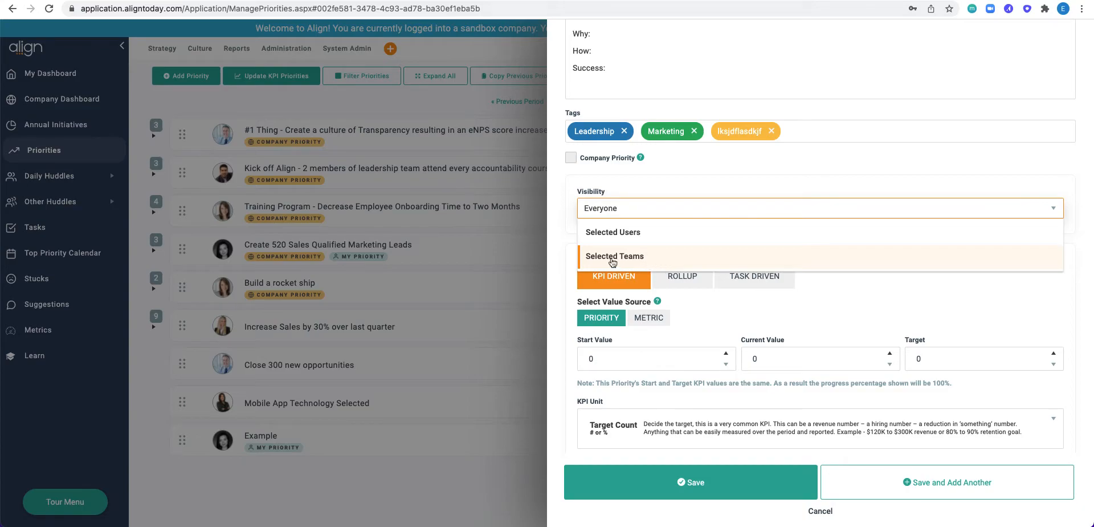
pyautogui.click(571, 222)
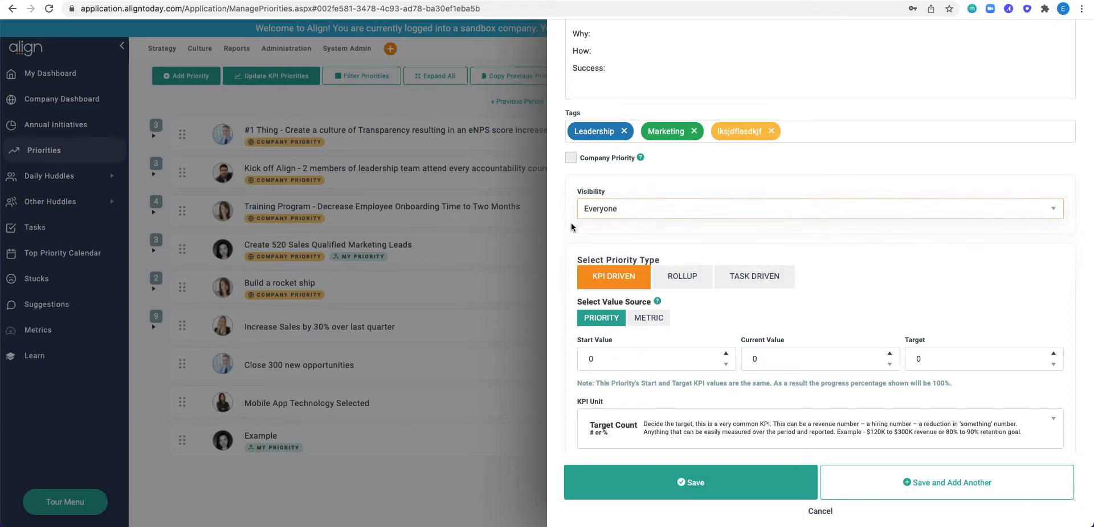
pyautogui.scroll(3, 571, 223)
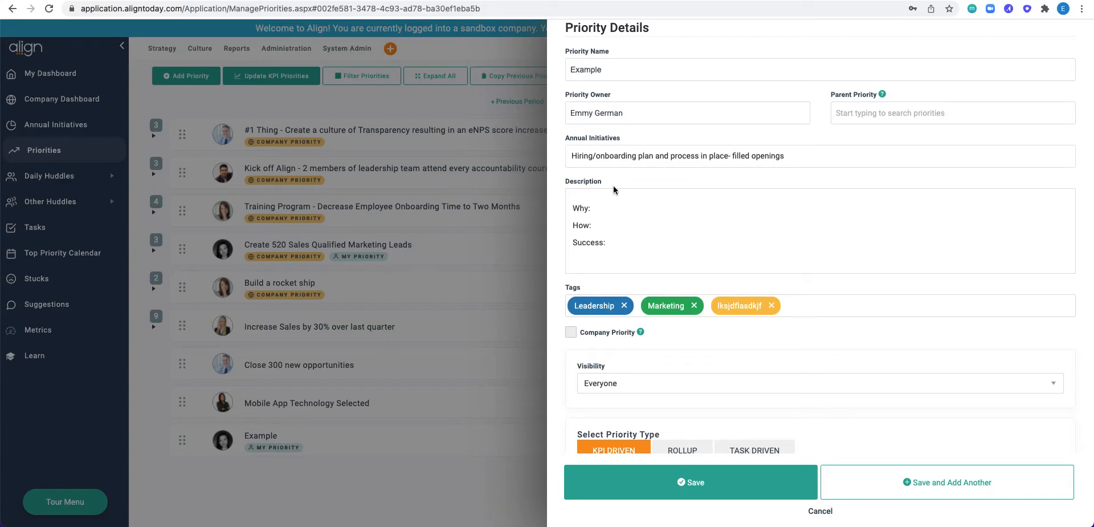
pyautogui.scroll(-2, 614, 189)
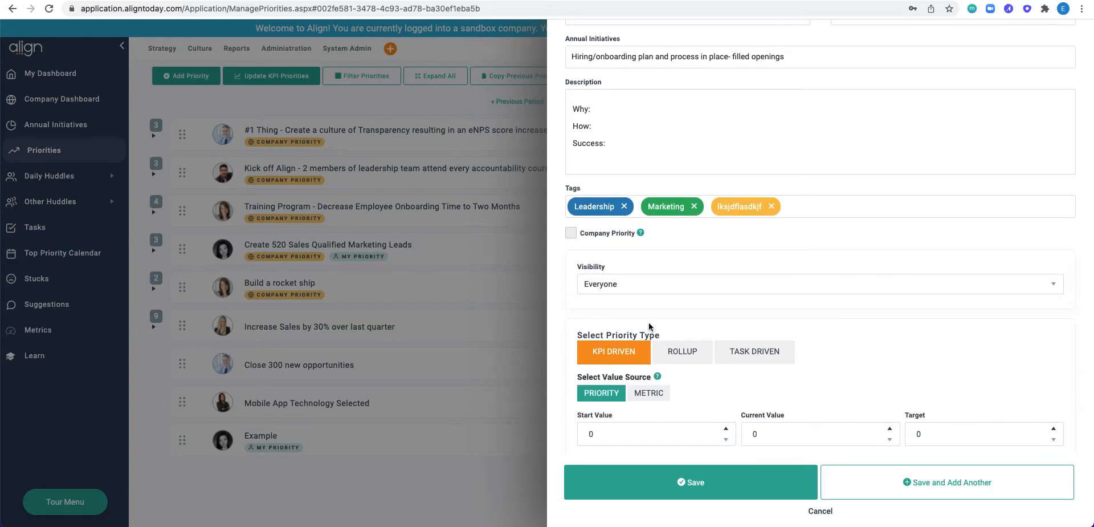
# - Set the KPI-driven priority's target to 30 and its current value to 15
pyautogui.scroll(-5, 627, 288)
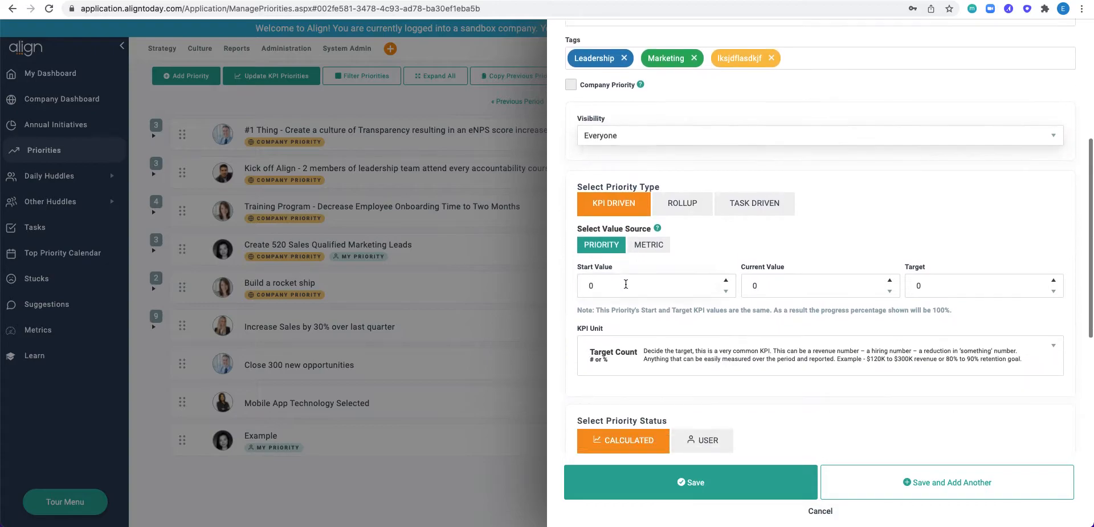
pyautogui.scroll(-1, 627, 288)
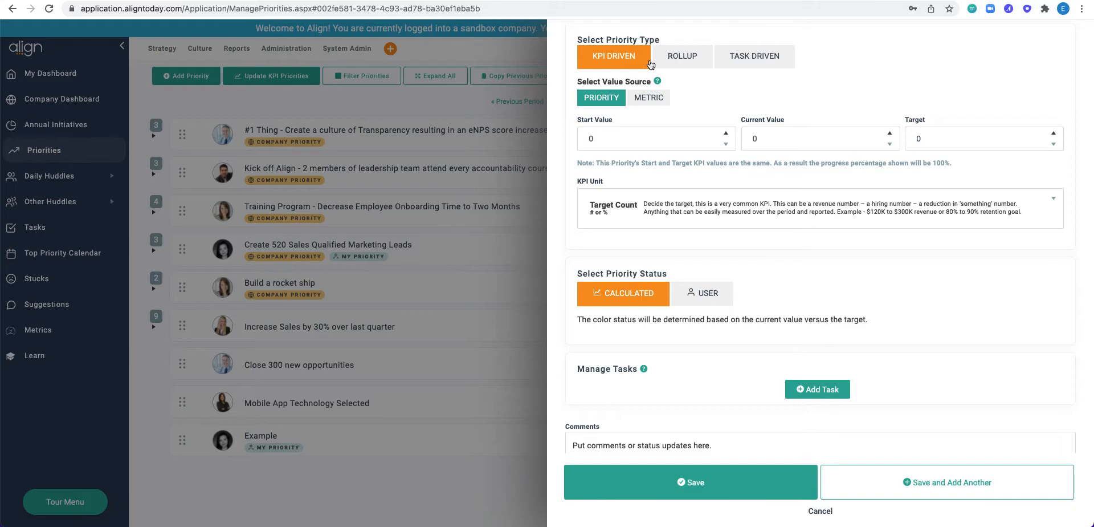
pyautogui.click(944, 142)
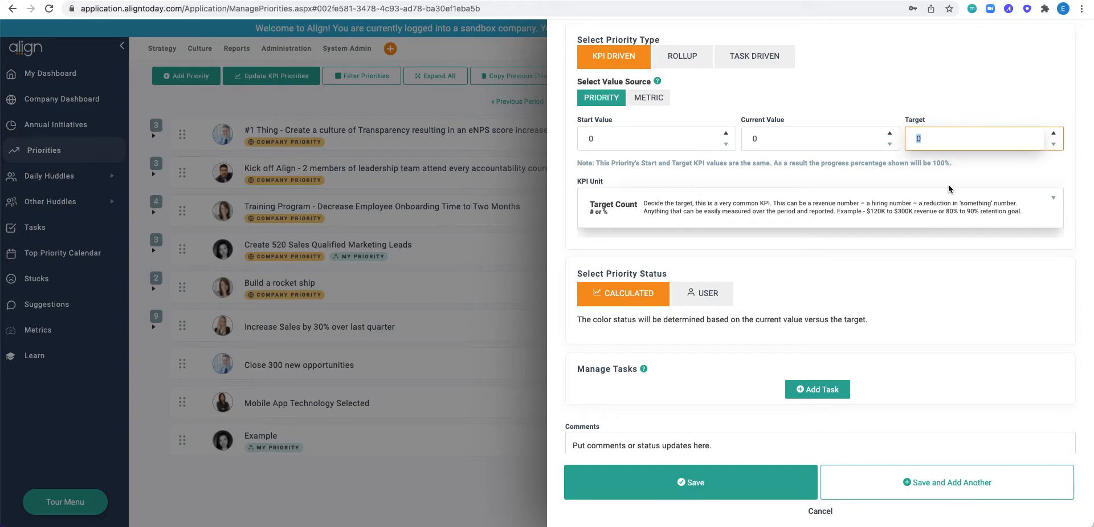
pyautogui.scroll(1, 955, 183)
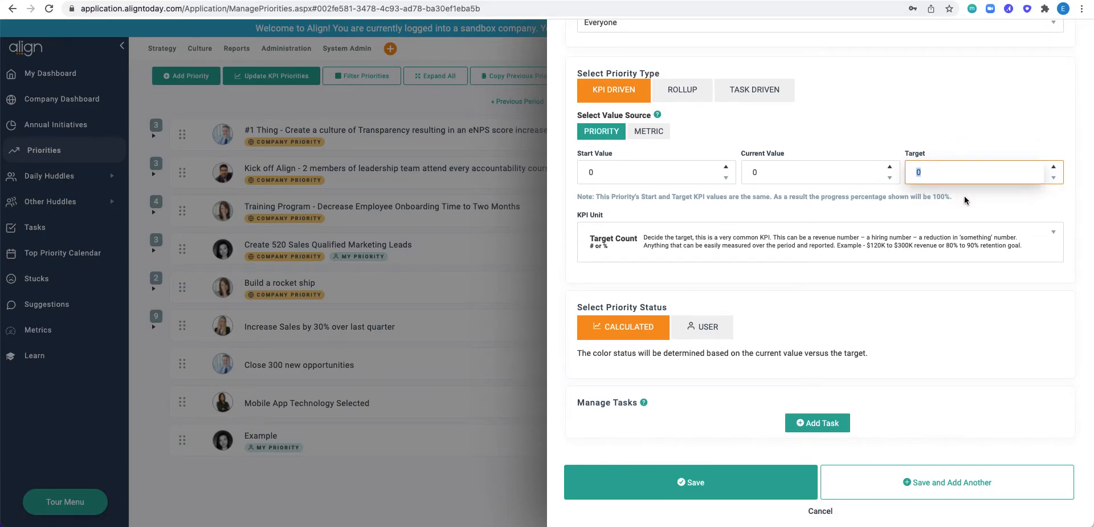
pyautogui.write('30')
pyautogui.click(785, 171)
pyautogui.press('BackSpace')
pyautogui.write('15')
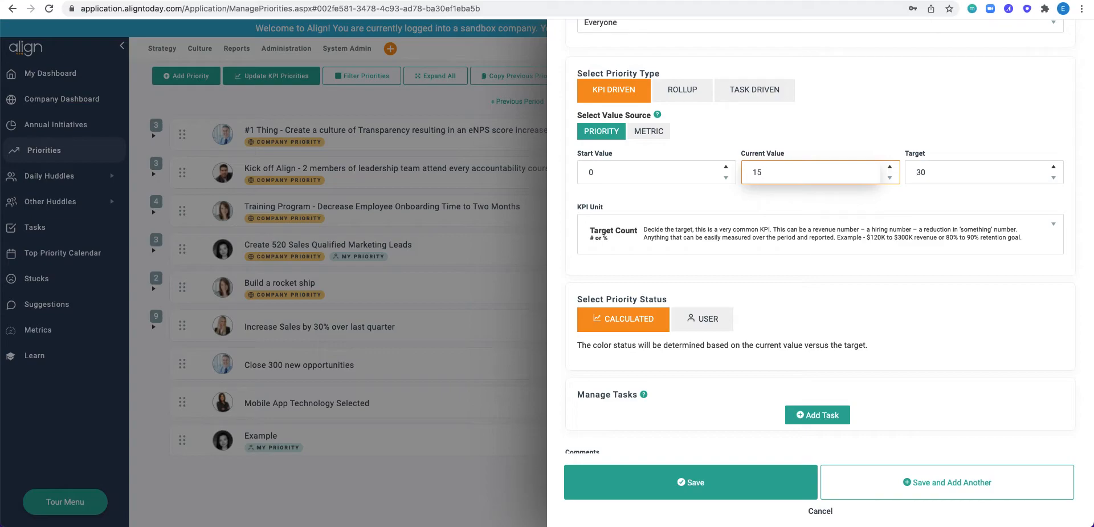
# - Switch the priority type to Rollup and then to Task Driven to review how each type works
pyautogui.click(698, 90)
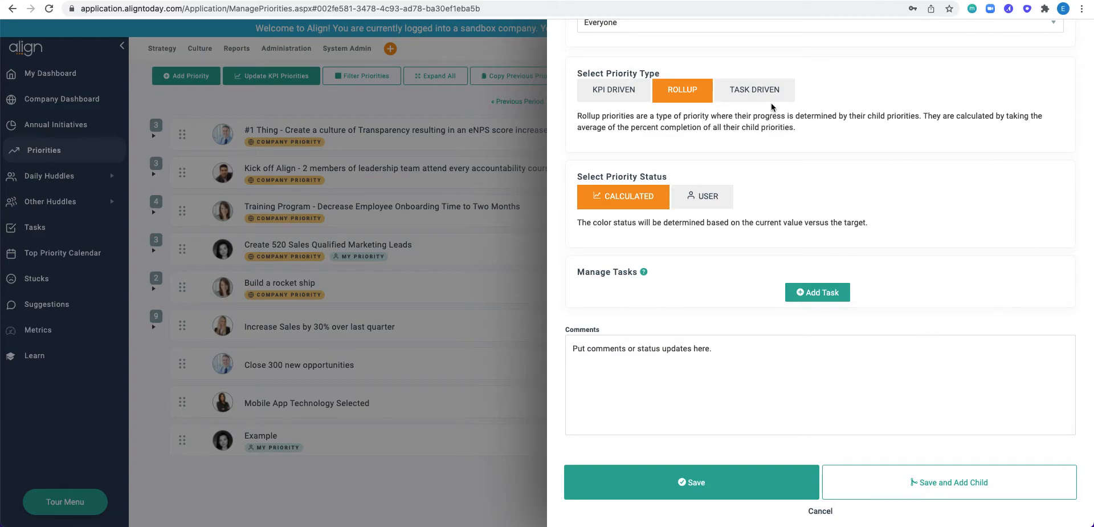
pyautogui.click(801, 413)
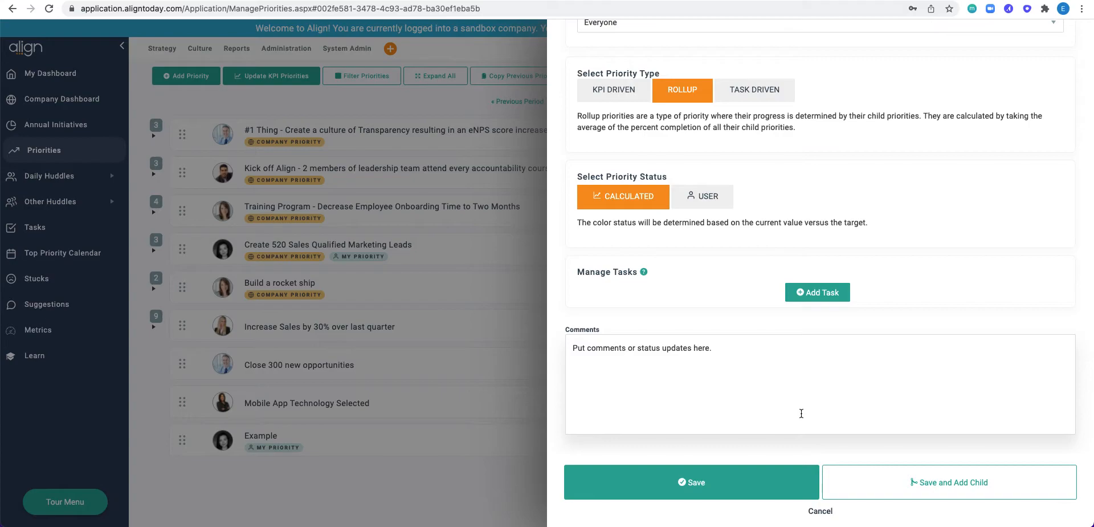
pyautogui.click(763, 94)
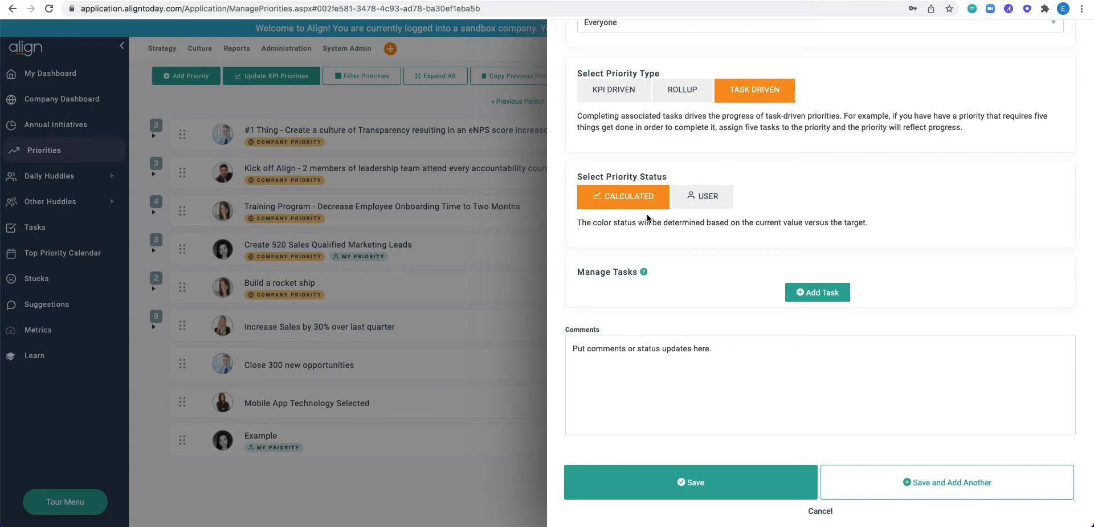
# - Switch the priority status to User, review the available completion ratings, and return the status to Calculated
pyautogui.click(698, 205)
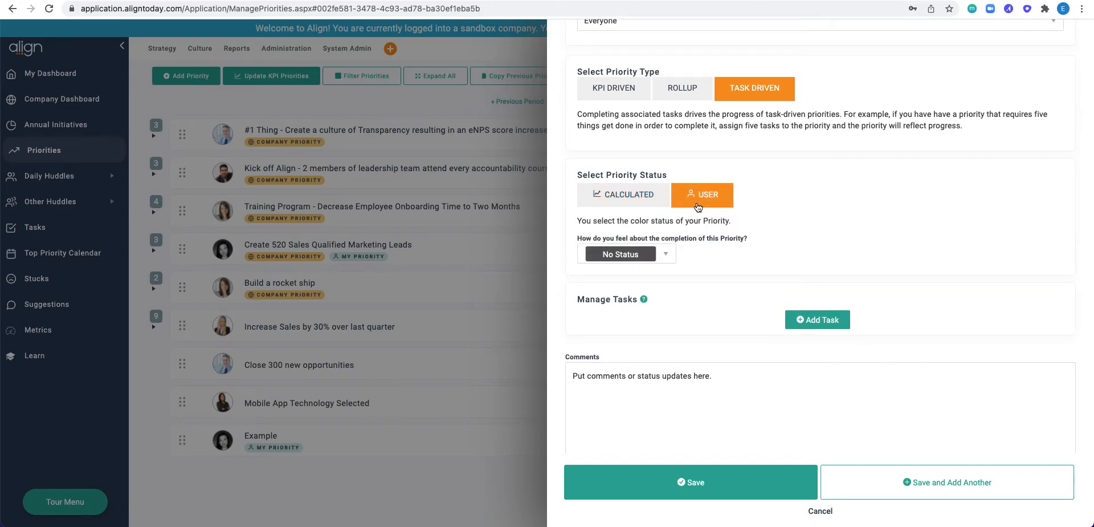
pyautogui.click(658, 256)
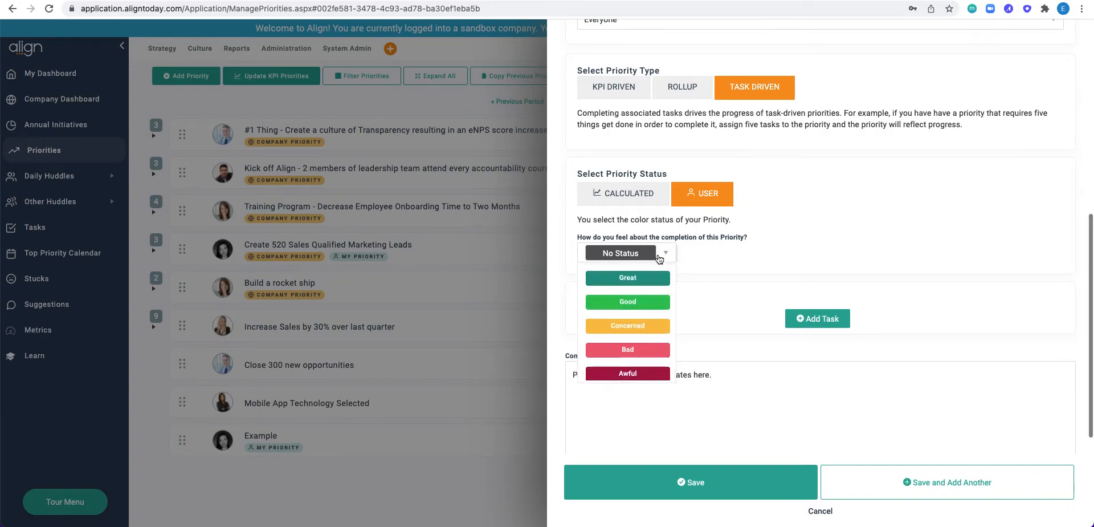
pyautogui.scroll(-1, 657, 329)
pyautogui.click(663, 250)
pyautogui.scroll(-1, 661, 282)
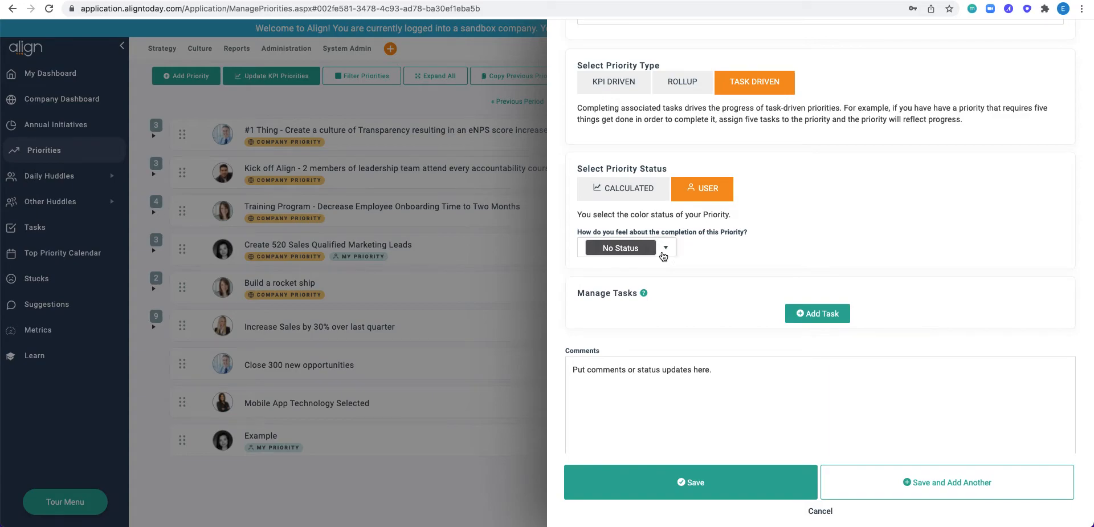
pyautogui.scroll(-1, 771, 290)
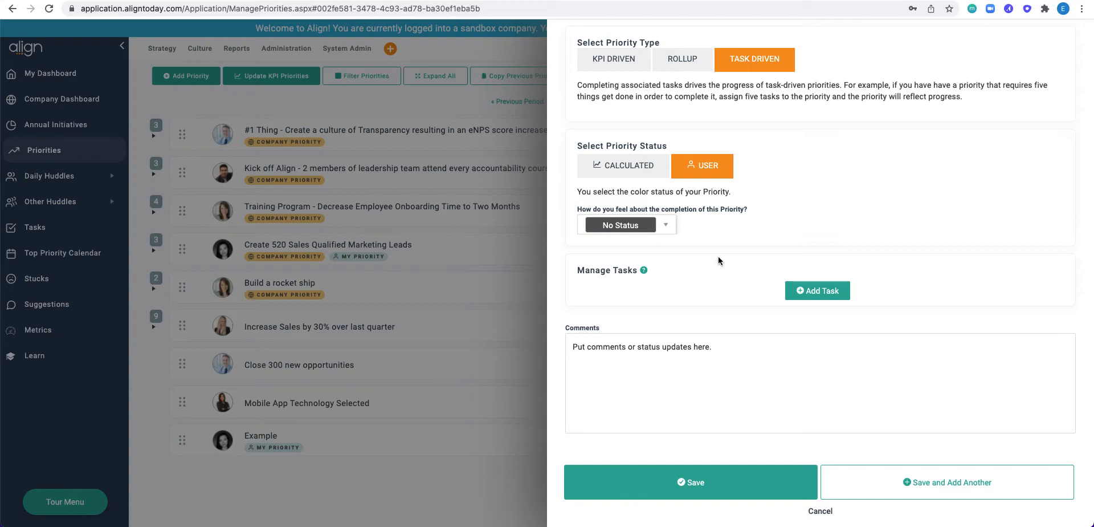
pyautogui.click(666, 227)
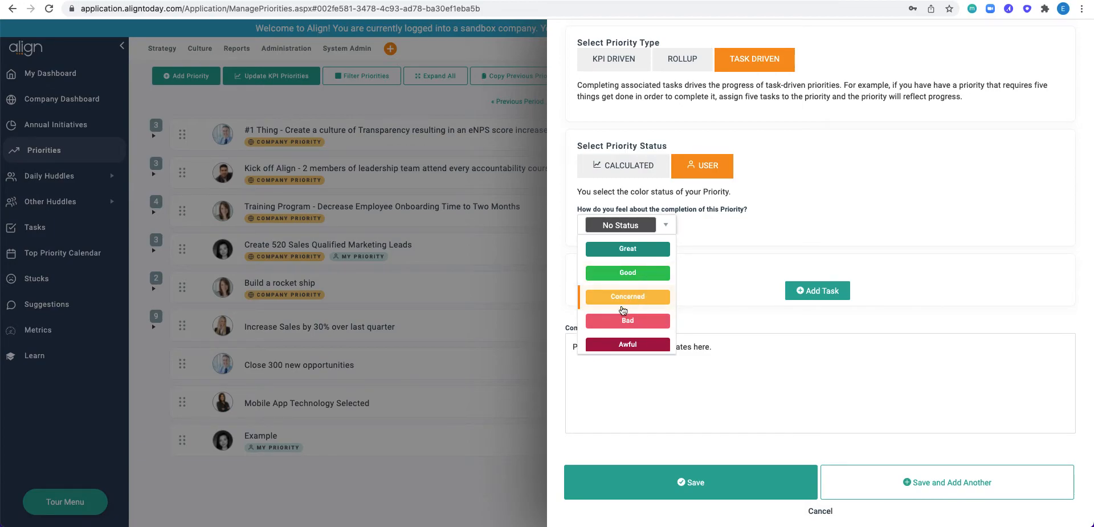
pyautogui.click(628, 172)
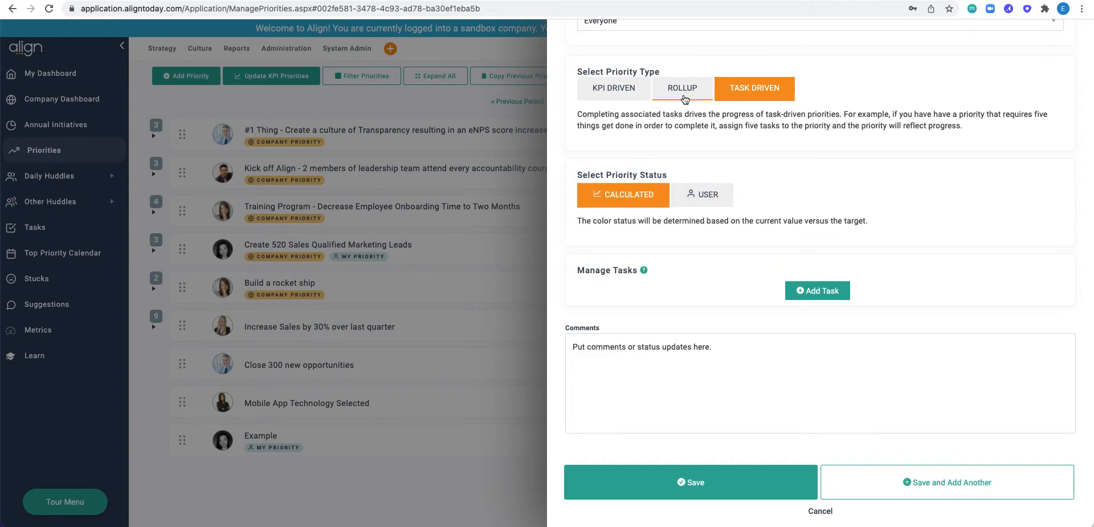
# - Make the Example priority a Rollup, save it, and start a child priority under it
pyautogui.click(684, 99)
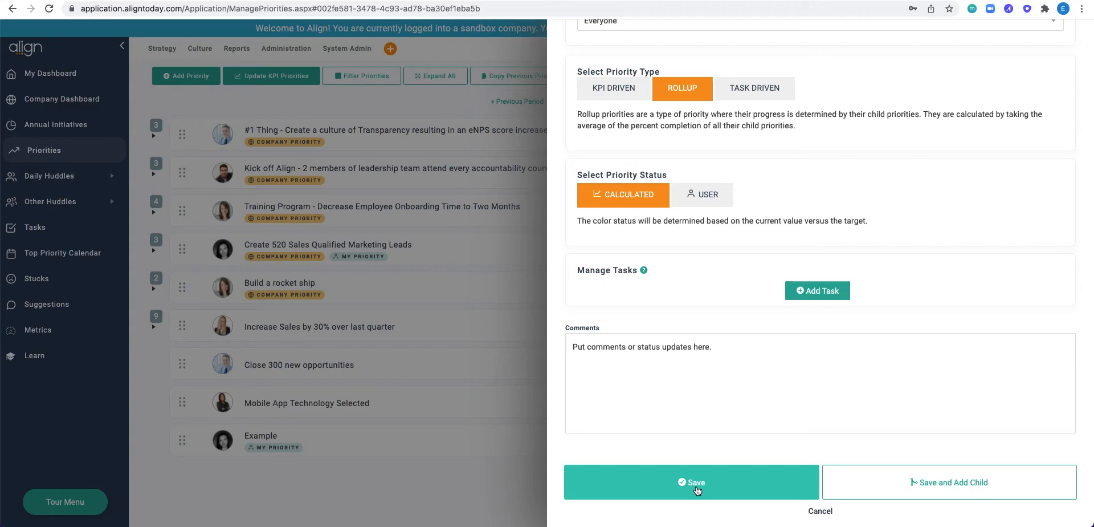
pyautogui.click(960, 483)
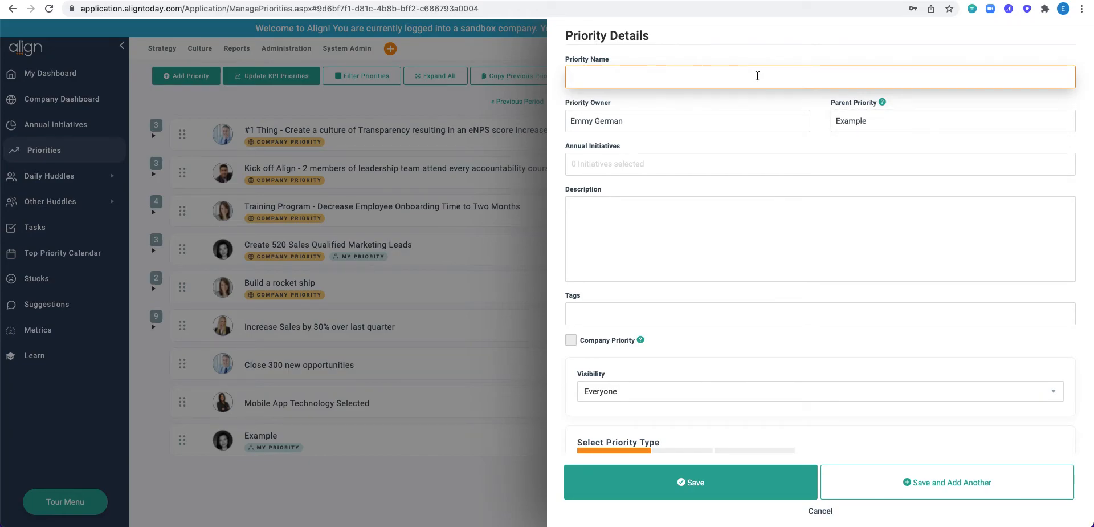
# - Name the child priority Example KPI, set its target to 100 and current value to 75, and save it
pyautogui.write('Example KPI')
pyautogui.scroll(-3, 798, 204)
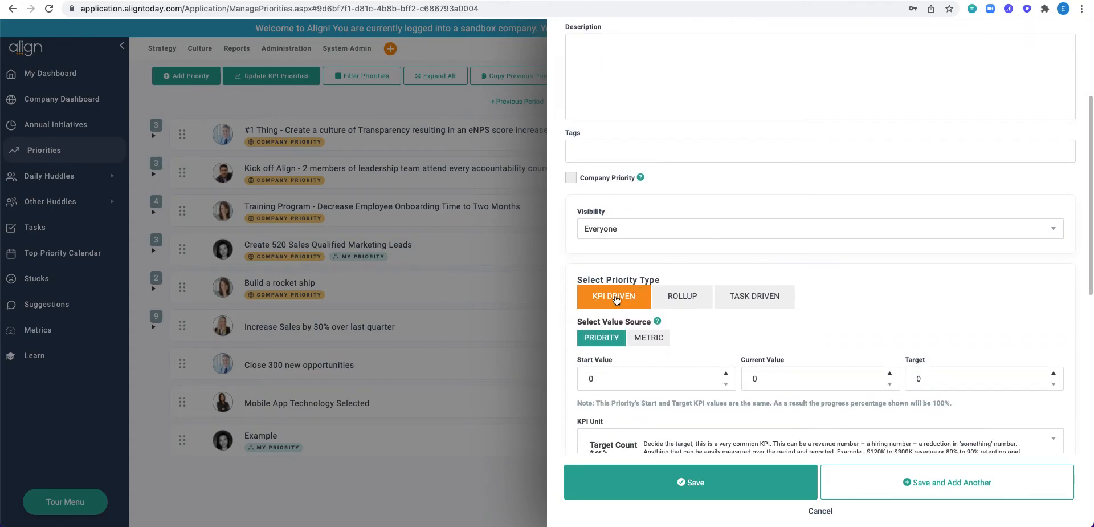
pyautogui.click(917, 298)
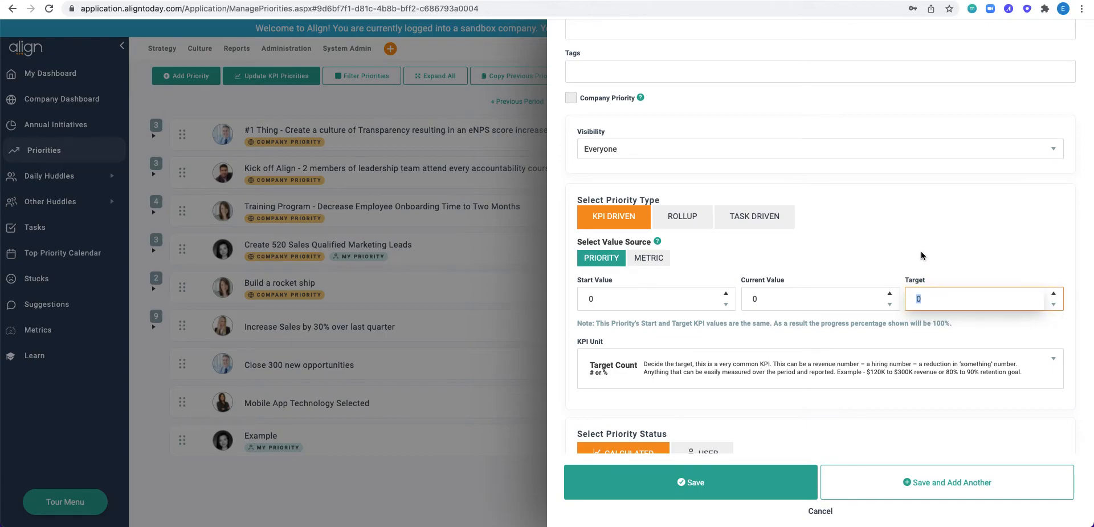
pyautogui.write('100')
pyautogui.click(757, 295)
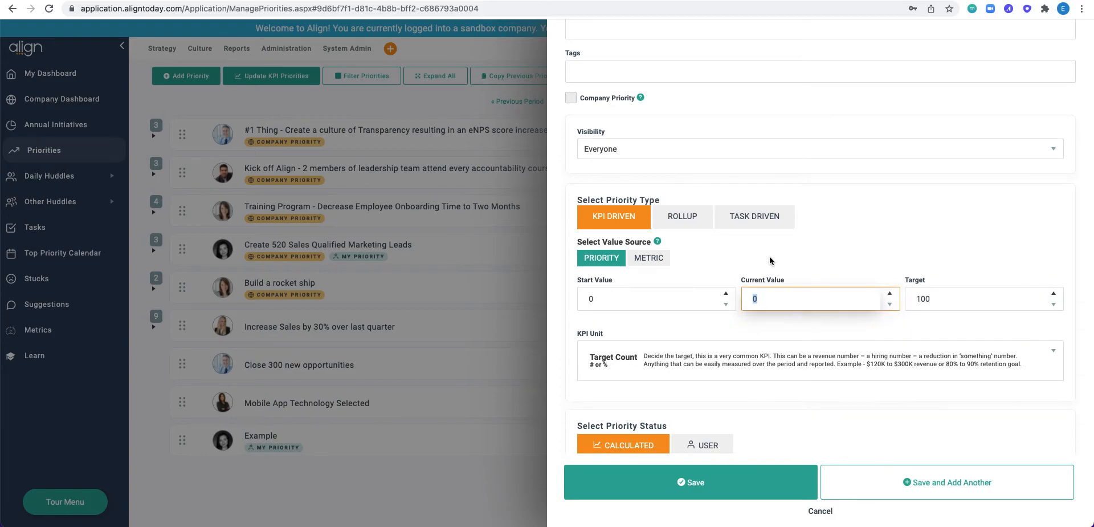
pyautogui.write('75')
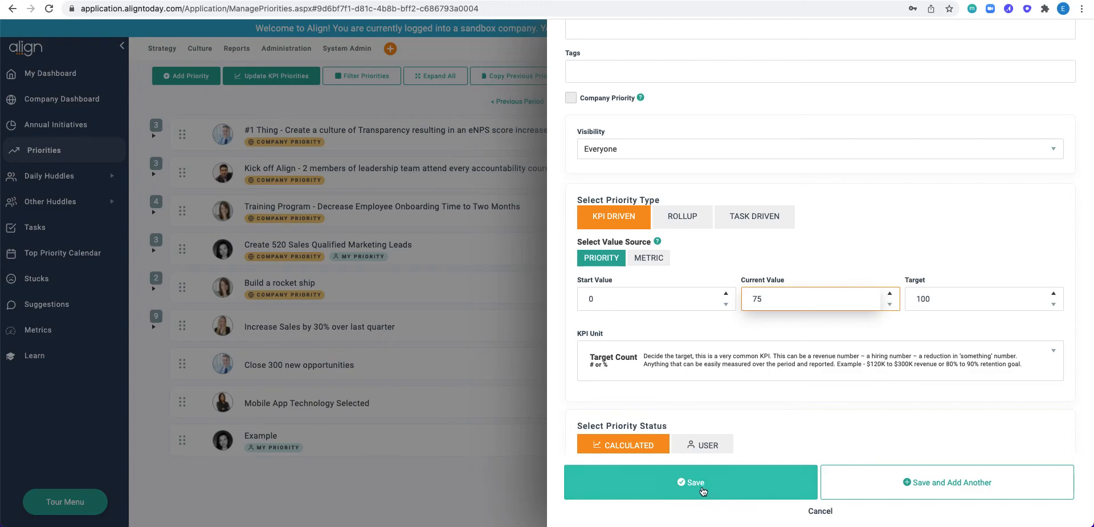
pyautogui.click(682, 490)
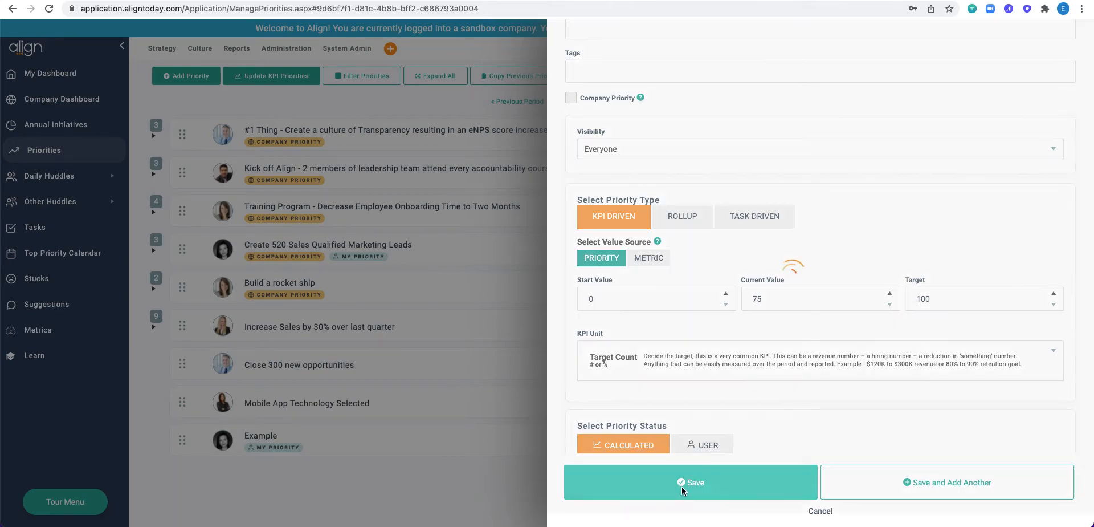
# - Start another child priority under Example, named Example Task Driven, with the Task Driven priority type
pyautogui.scroll(-2, 563, 493)
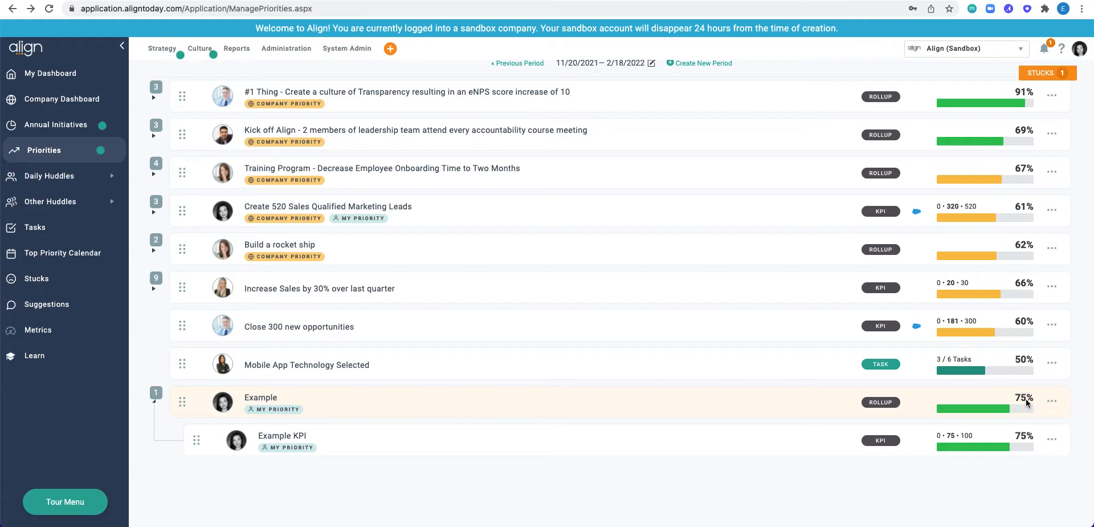
pyautogui.moveTo(1028, 402)
pyautogui.click(1051, 401)
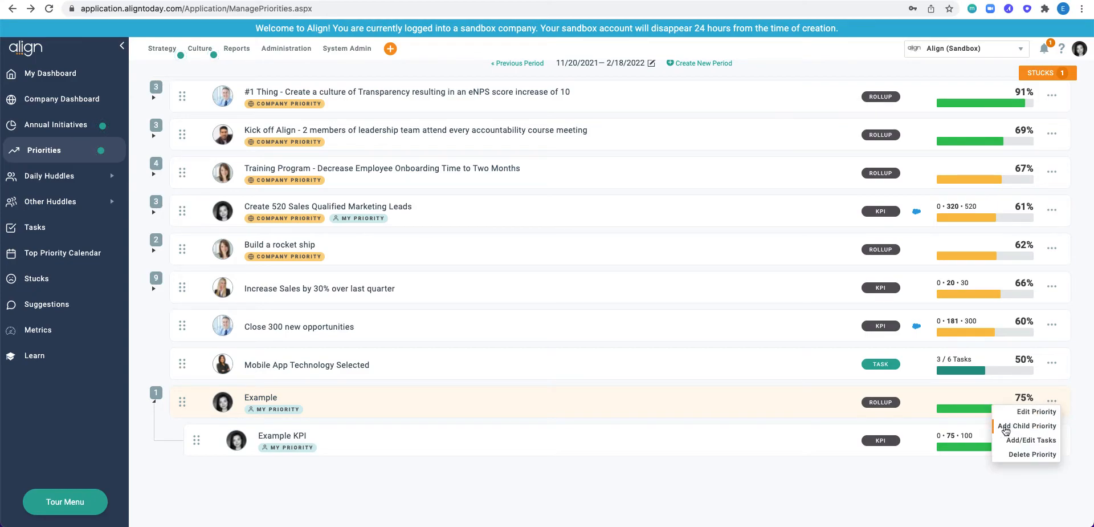
pyautogui.click(1024, 429)
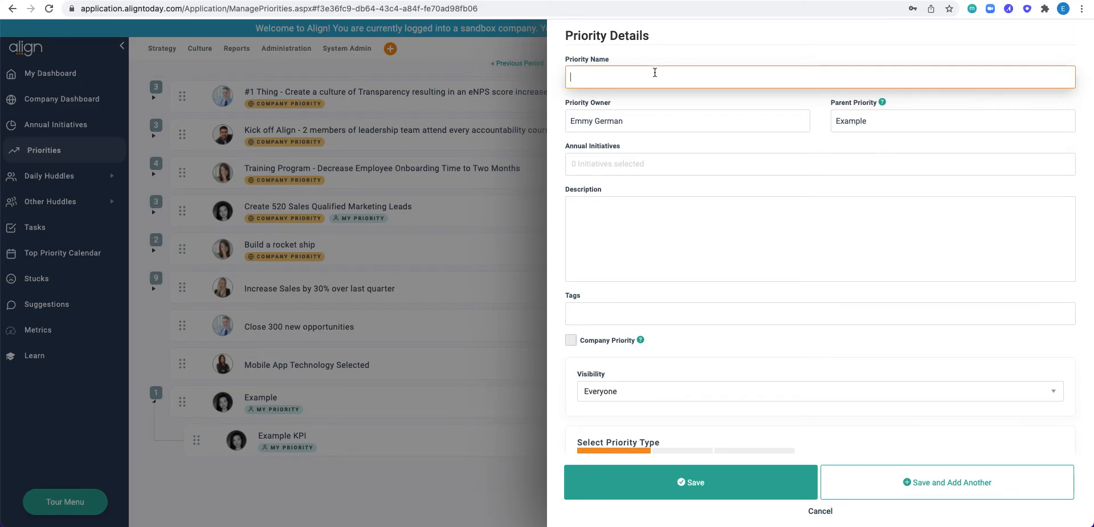
pyautogui.write('Example Task Driven')
pyautogui.scroll(-5, 674, 246)
pyautogui.click(757, 232)
pyautogui.scroll(-3, 813, 284)
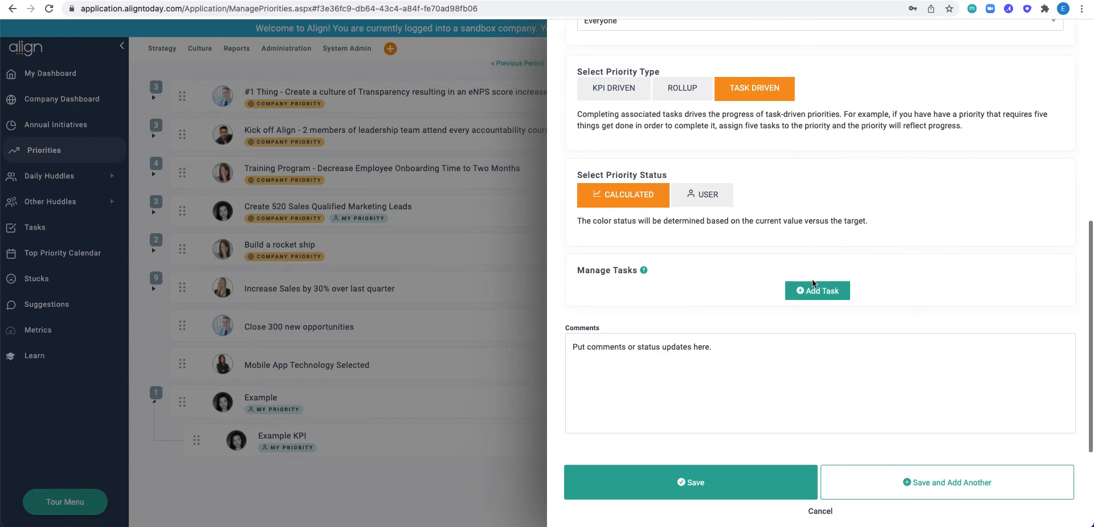
# - Add a task named task 1 to the Example Task Driven priority and save it
pyautogui.click(814, 284)
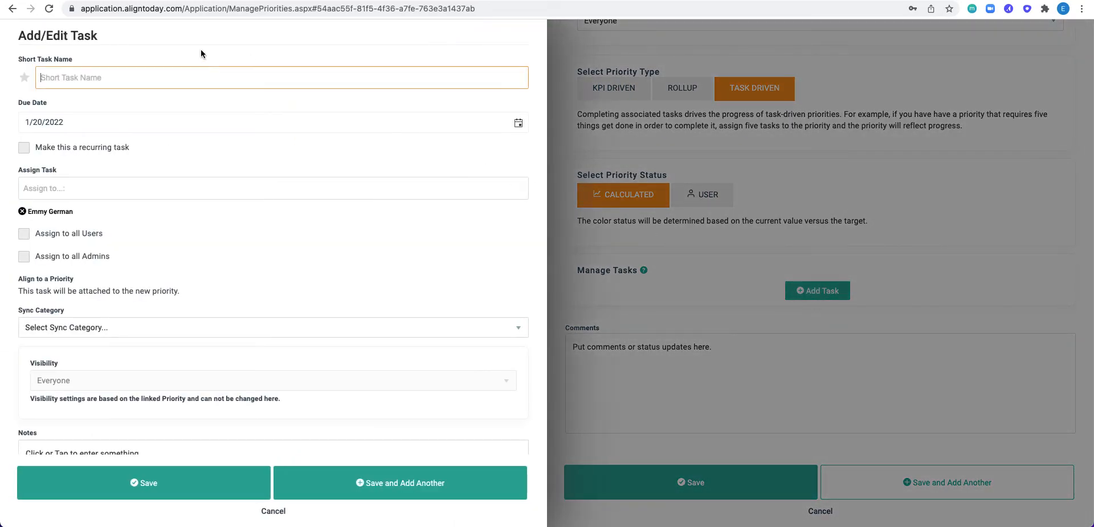
pyautogui.write('task 1')
pyautogui.click(159, 480)
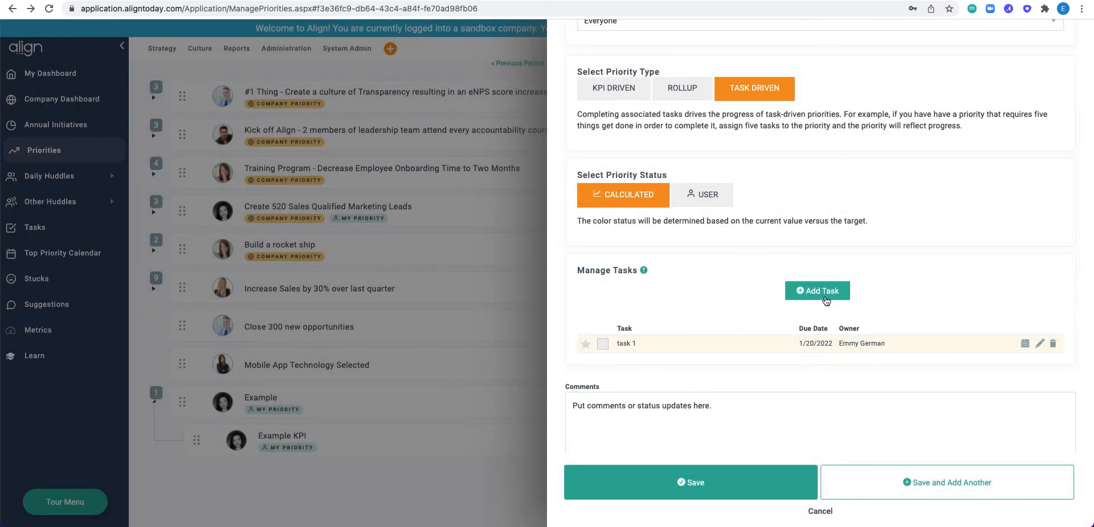
# - Add a task named Task 2 due 1/27/2022, replace its default assignee with another team member, and save it
pyautogui.click(826, 300)
pyautogui.write('Task 2')
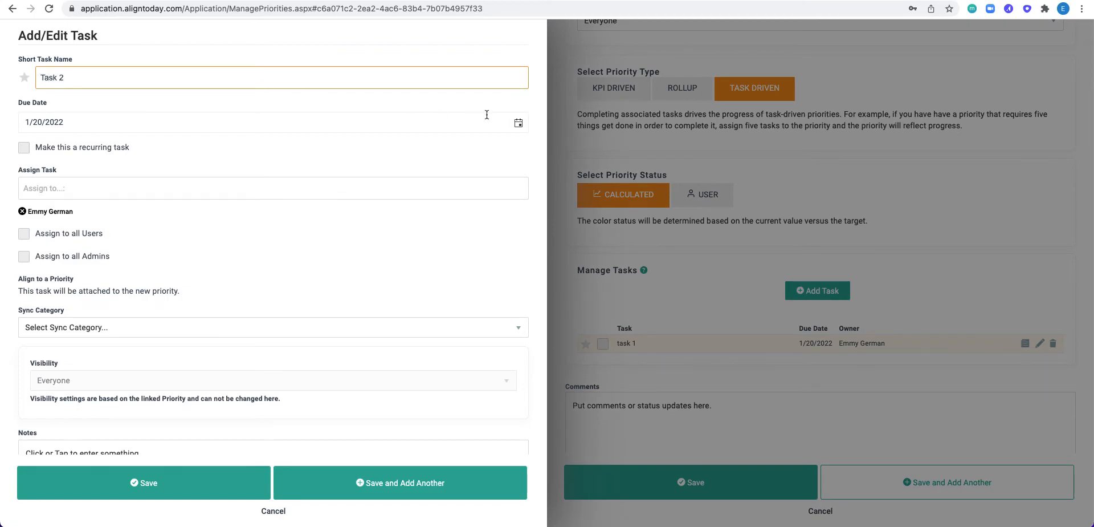
pyautogui.click(518, 123)
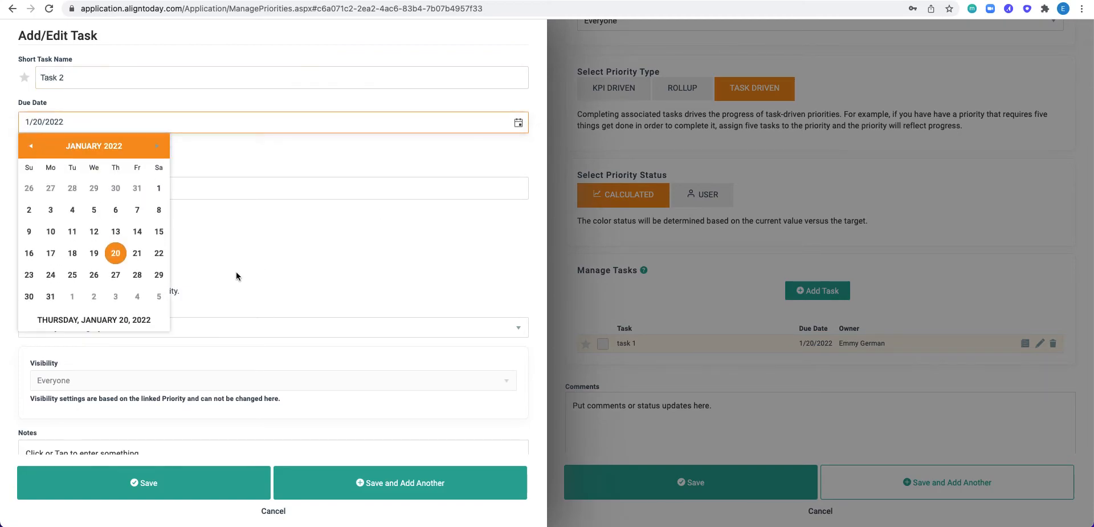
pyautogui.click(116, 275)
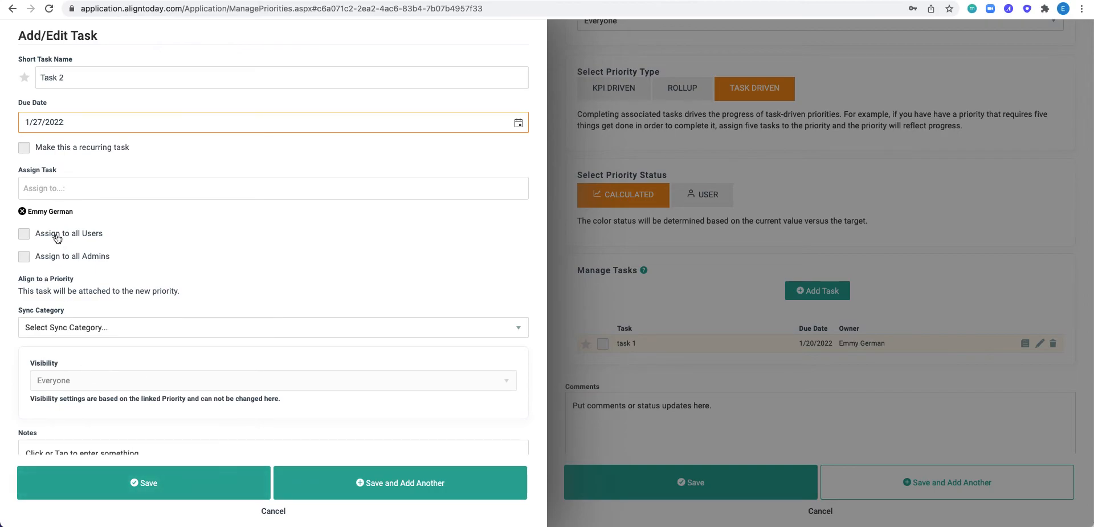
pyautogui.click(22, 211)
pyautogui.click(43, 188)
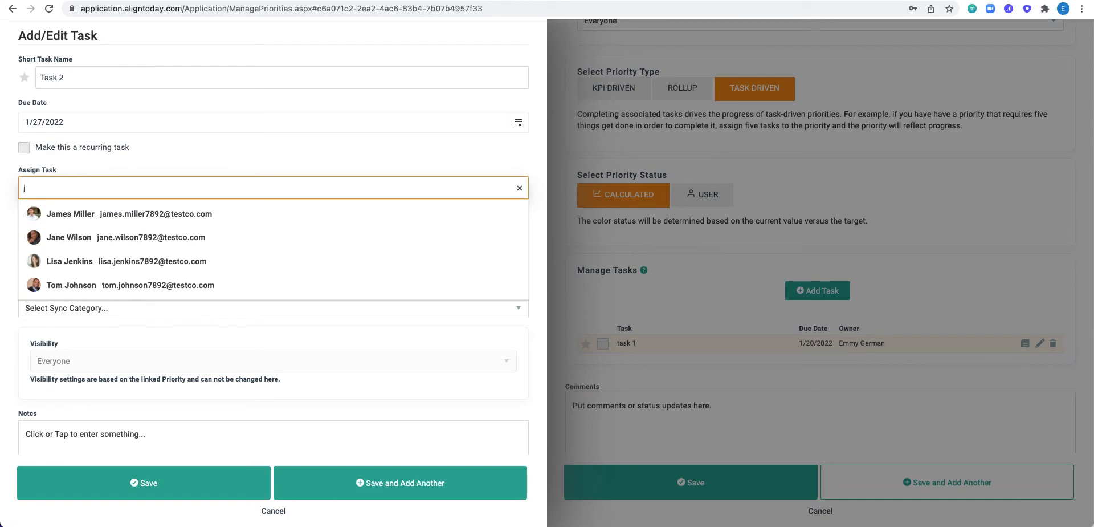
pyautogui.click(63, 221)
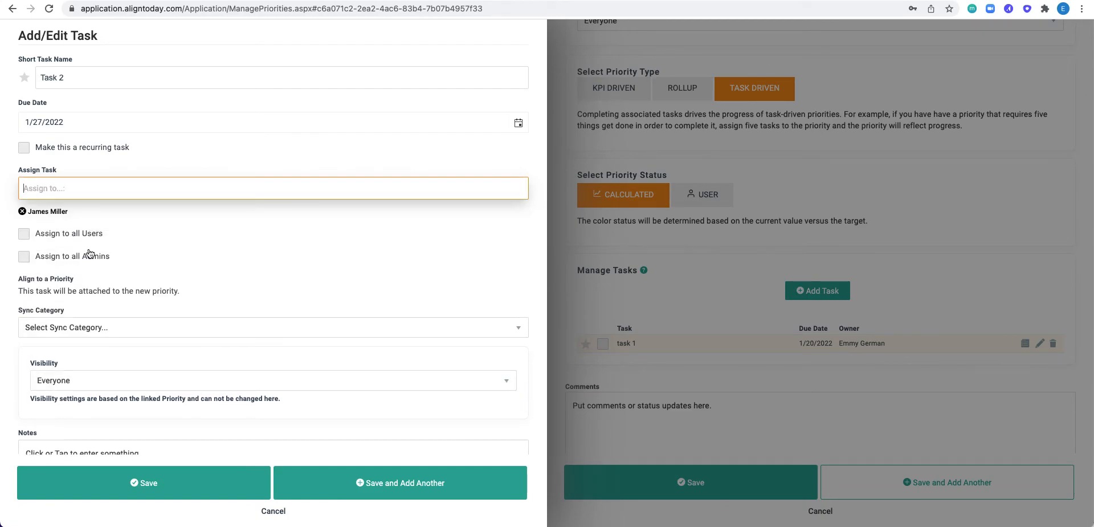
pyautogui.click(155, 479)
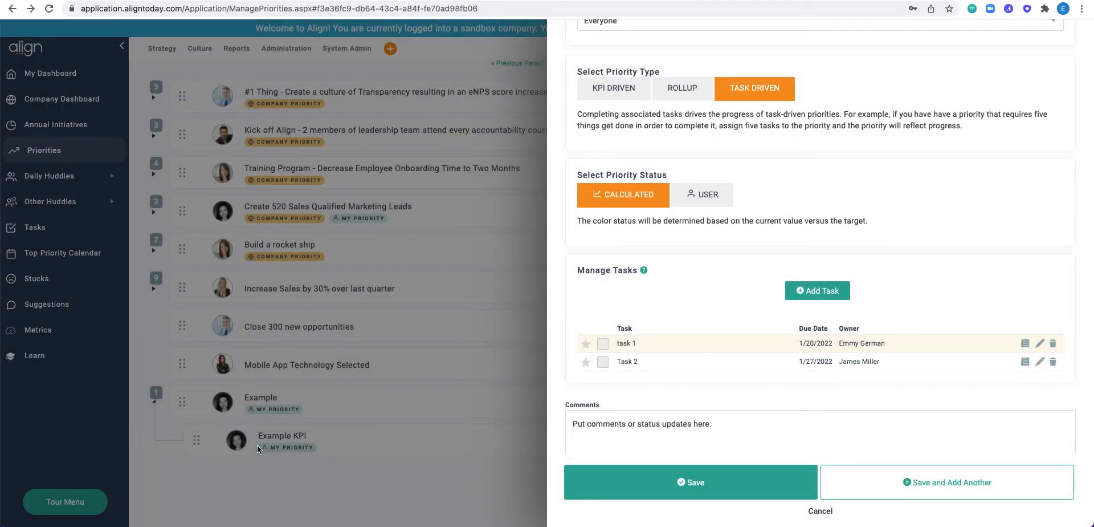
# - Mark task 1 as complete in the priority's task list
pyautogui.click(603, 343)
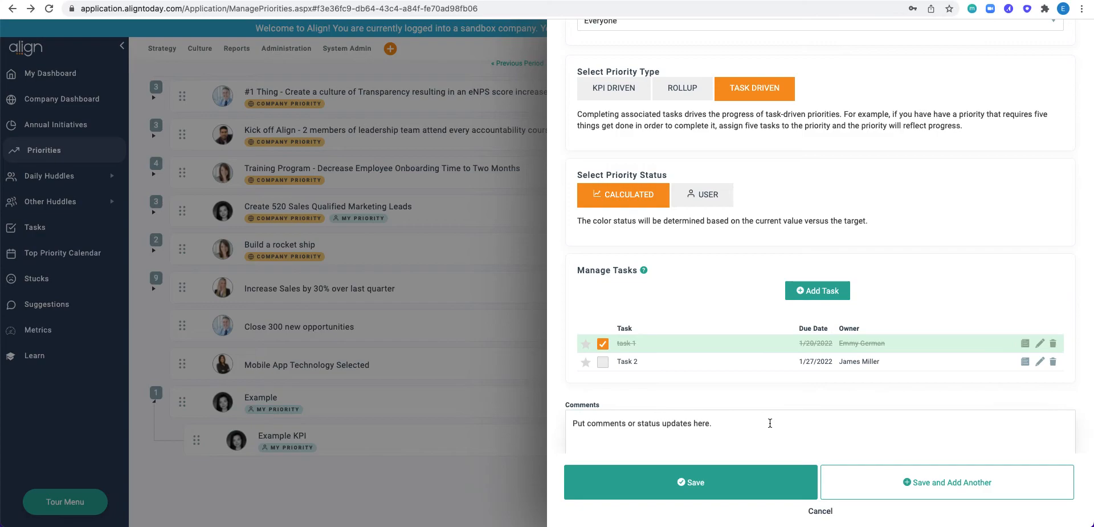
pyautogui.scroll(-2, 772, 419)
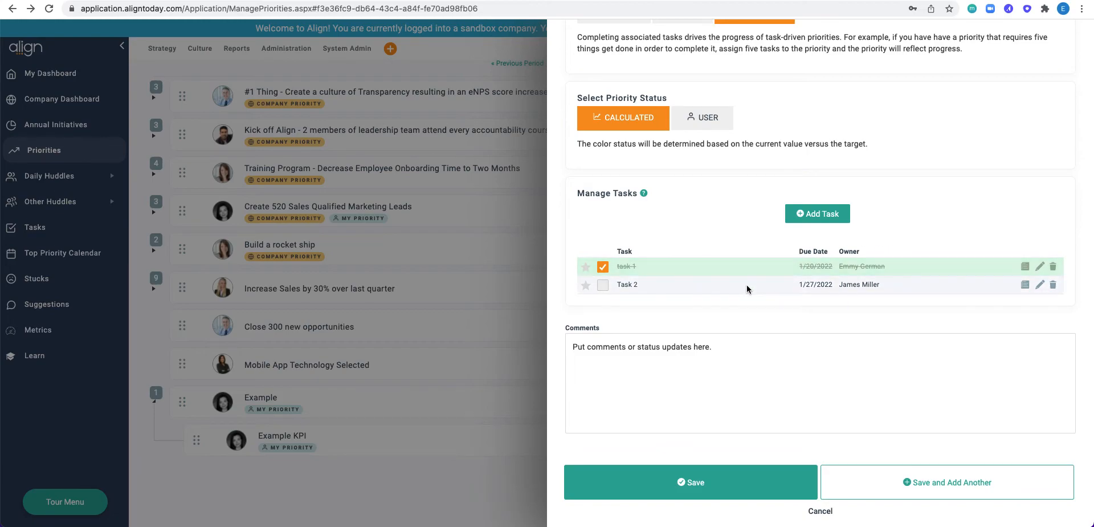
# - Save the Example Task Driven priority and check how the parent Example rollup's progress is determined
pyautogui.click(718, 496)
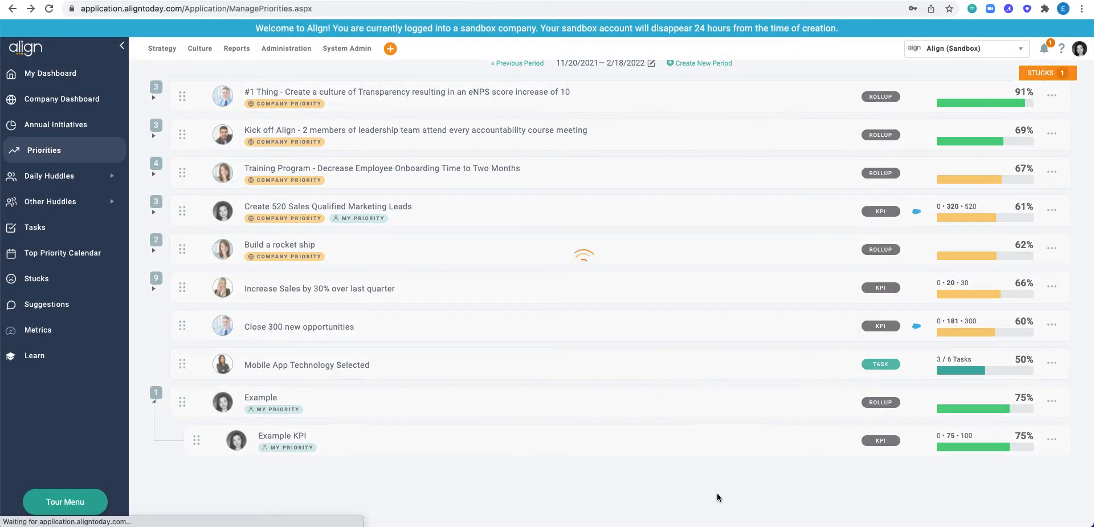
pyautogui.scroll(-1, 717, 492)
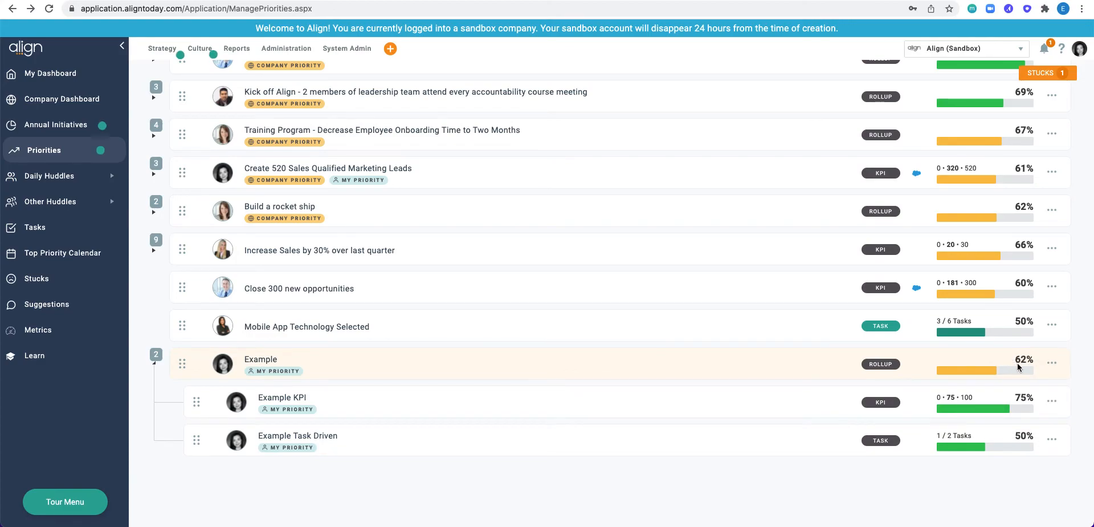
pyautogui.moveTo(1019, 367)
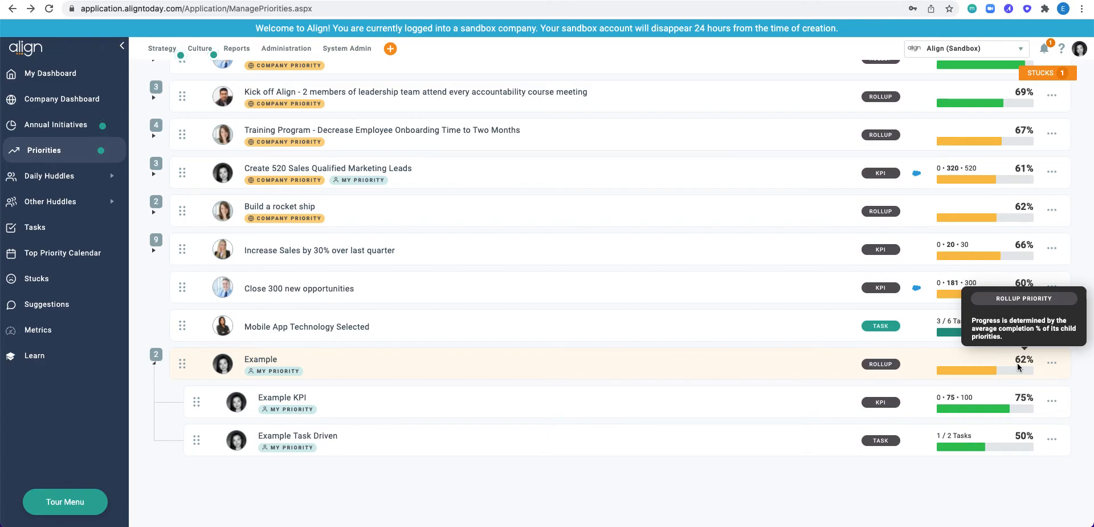
pyautogui.scroll(3, 1018, 367)
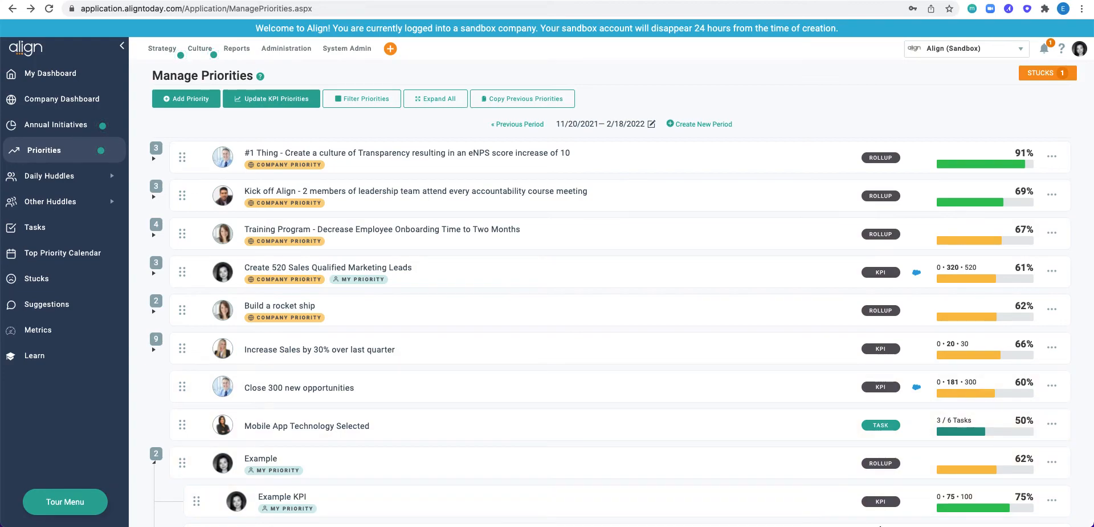
pyautogui.click(1052, 462)
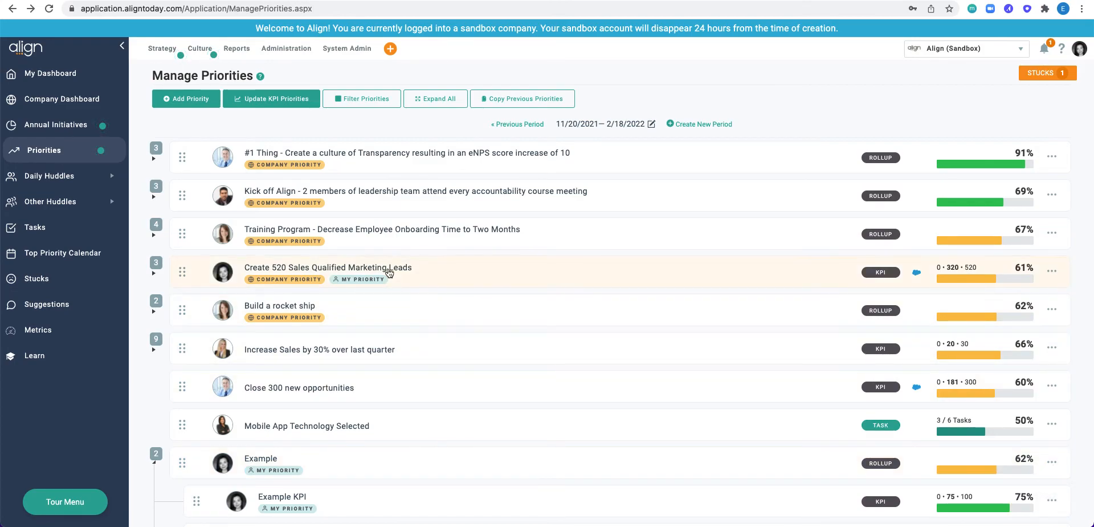
# - In the bulk KPI update, set the current KPI of the first Example KPI priority to 76 and save
pyautogui.click(280, 100)
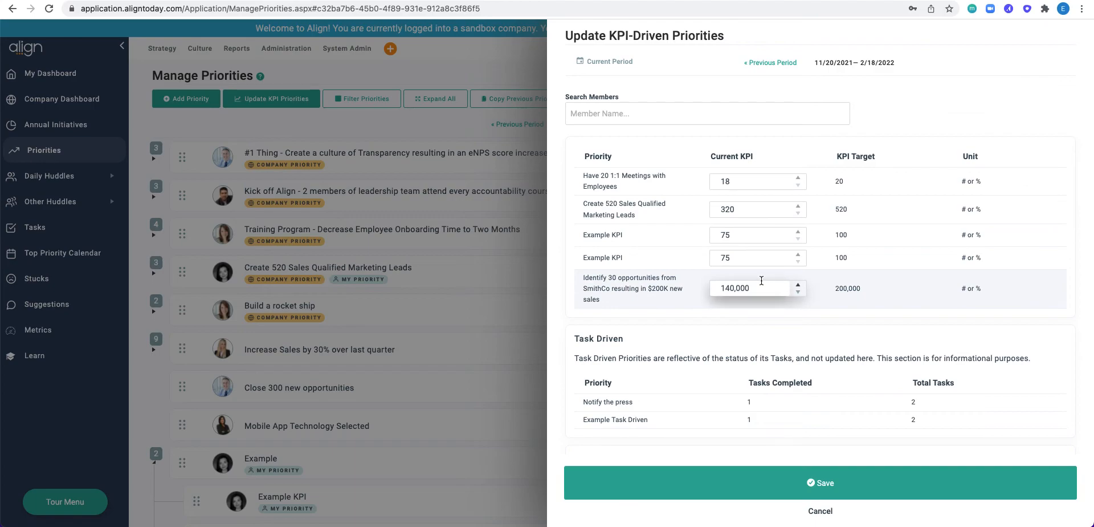
pyautogui.click(741, 234)
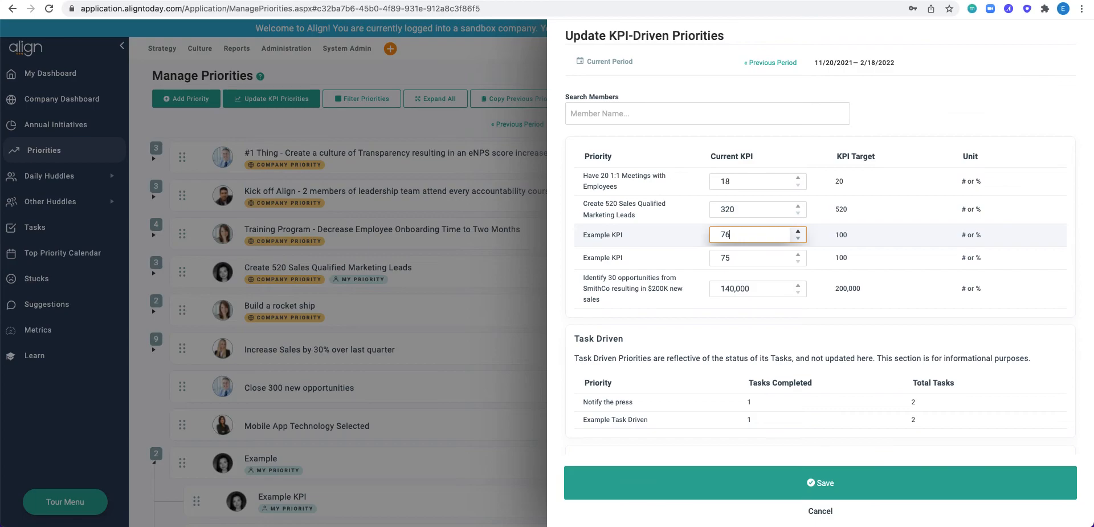
pyautogui.click(832, 483)
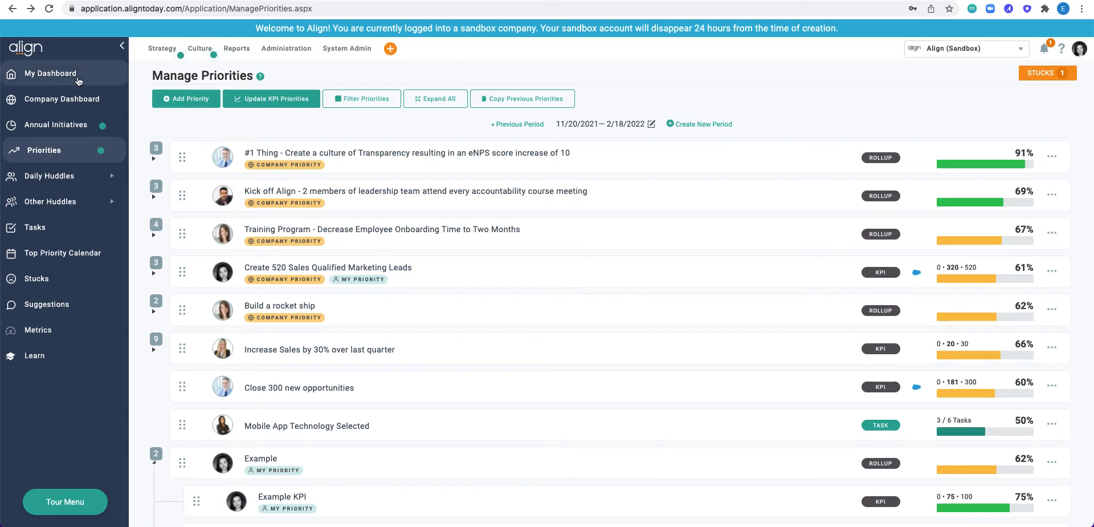
# - Go to the personal dashboard and review the Example priorities' progress in My Priorities Overview
pyautogui.click(56, 80)
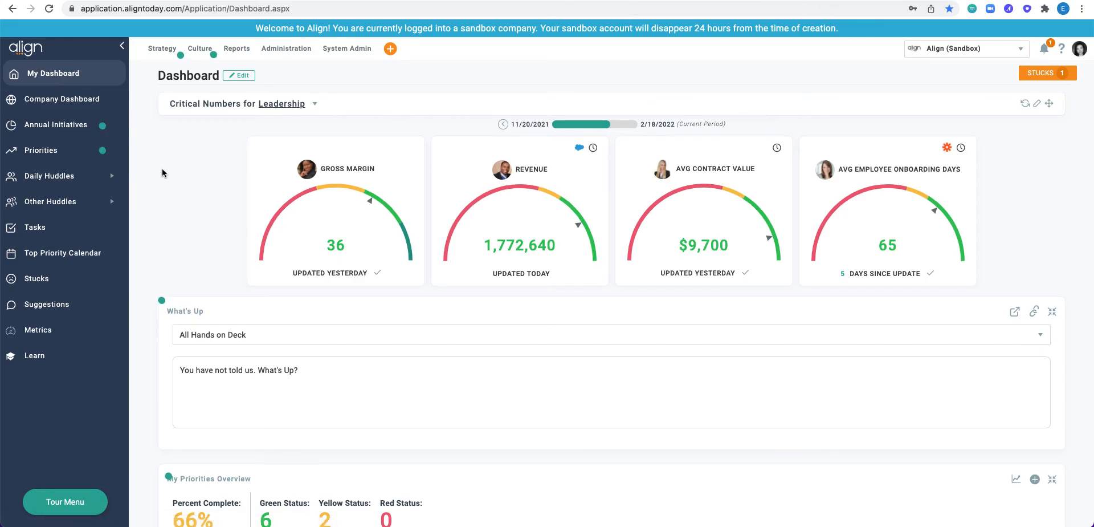
pyautogui.scroll(-3, 165, 171)
pyautogui.scroll(-5, 166, 175)
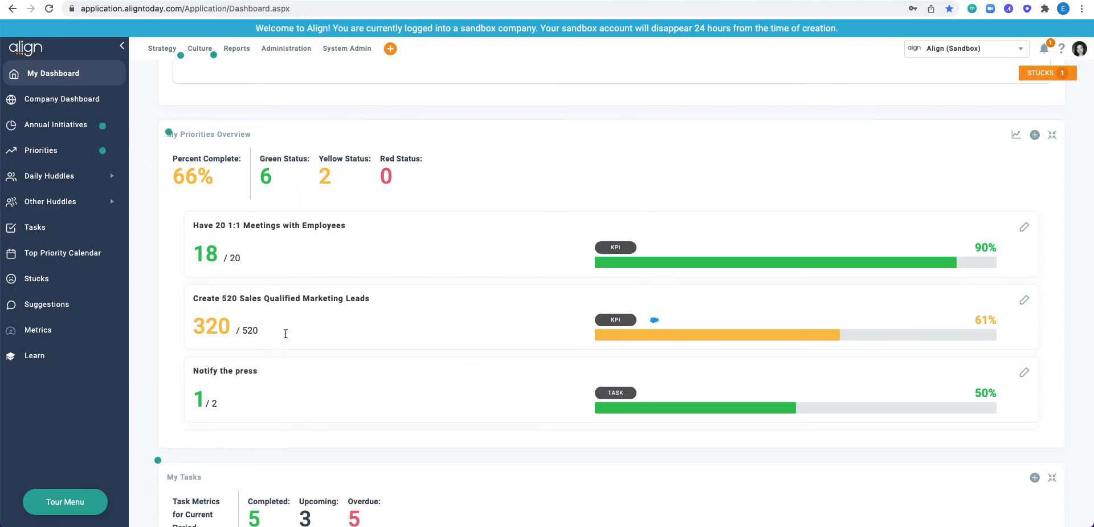
pyautogui.scroll(-10, 323, 375)
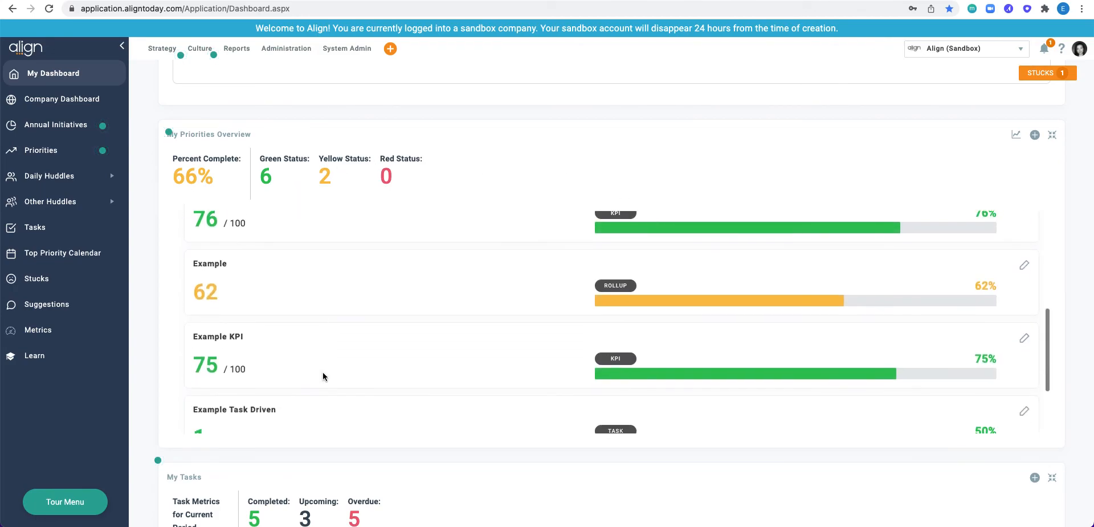
pyautogui.scroll(6, 323, 373)
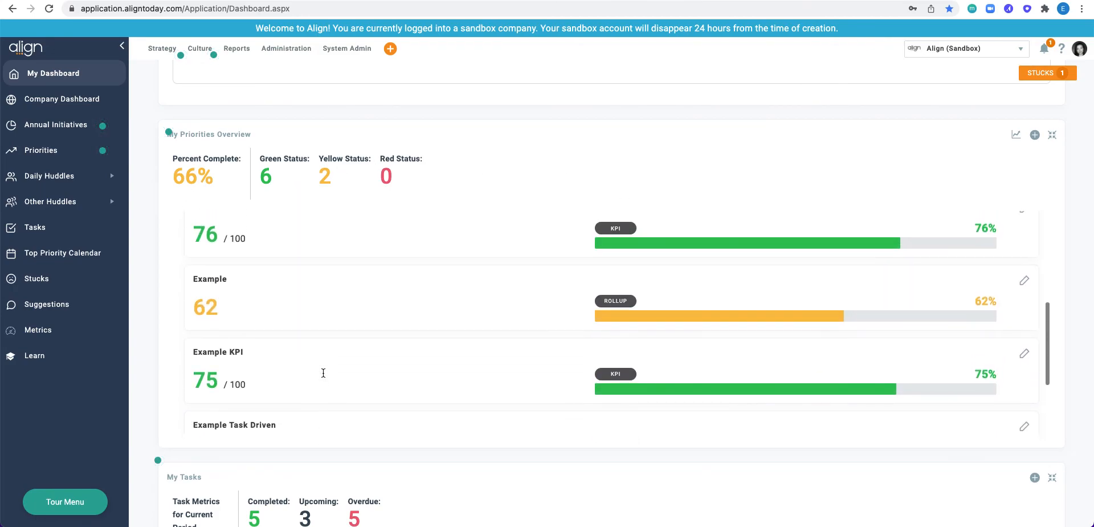
pyautogui.scroll(4, 324, 375)
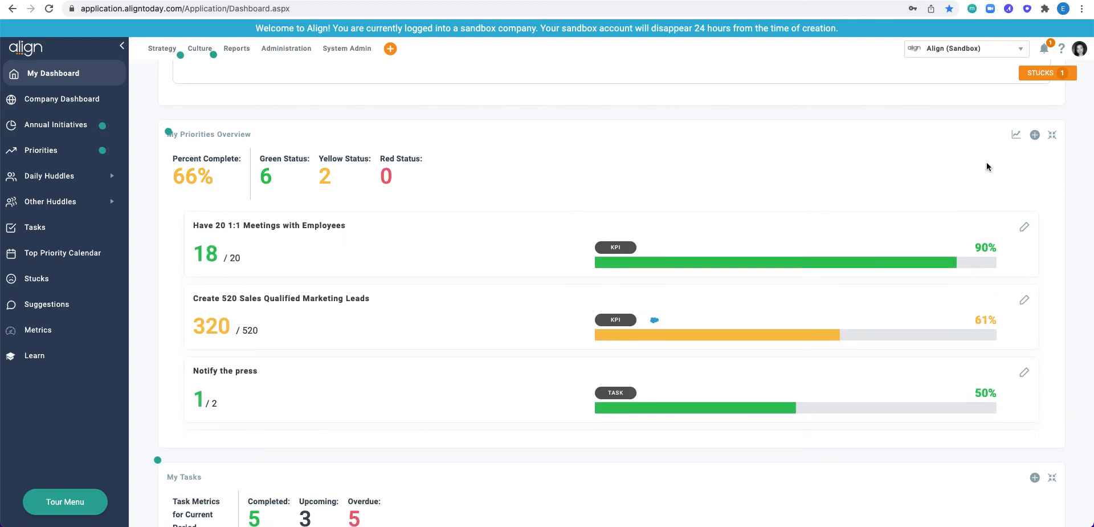
# - Open the Have 20 1:1 Meetings with Employees priority from the dashboard, look through its settings, and close it without saving
pyautogui.click(1024, 230)
pyautogui.scroll(-10, 1022, 227)
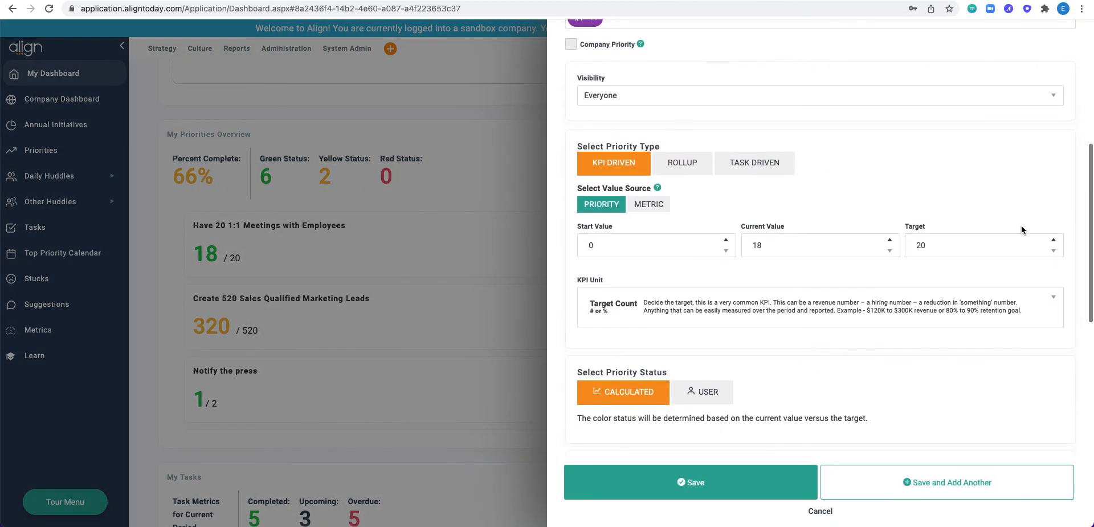
pyautogui.click(815, 509)
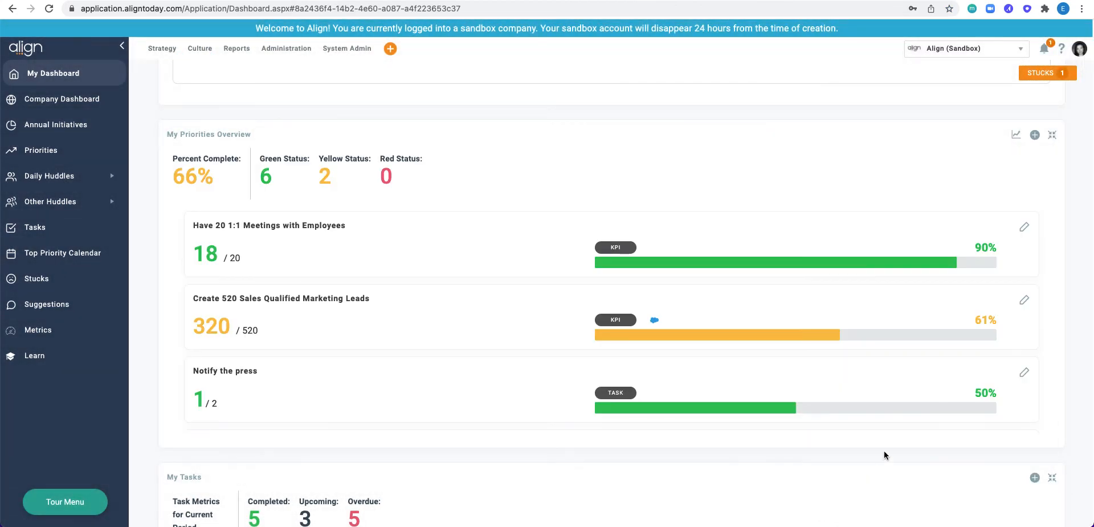
# - From the dashboard's KPI update, set the current KPI of Have 20 1:1 Meetings with Employees to 19 and save
pyautogui.click(1016, 137)
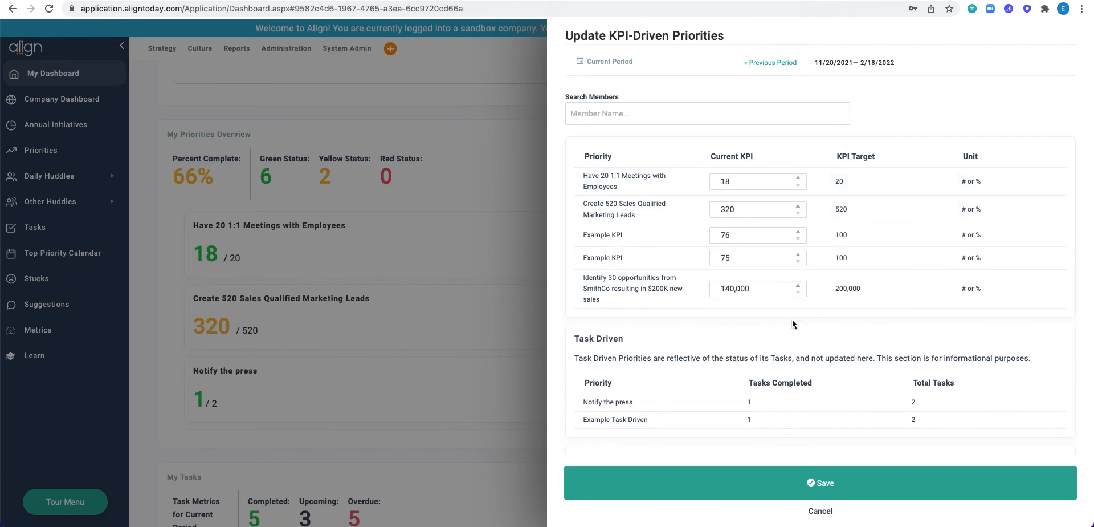
pyautogui.click(748, 185)
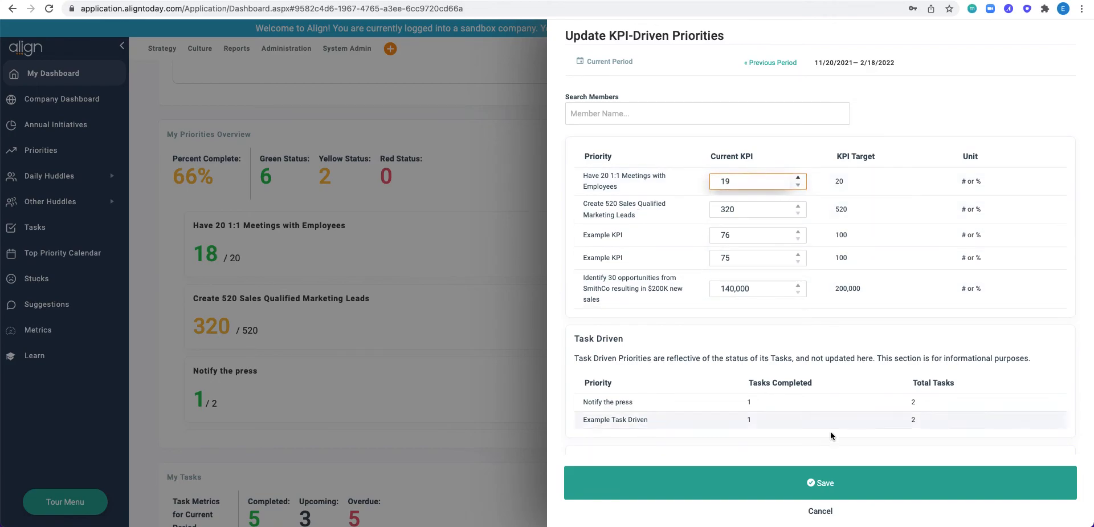
pyautogui.click(833, 482)
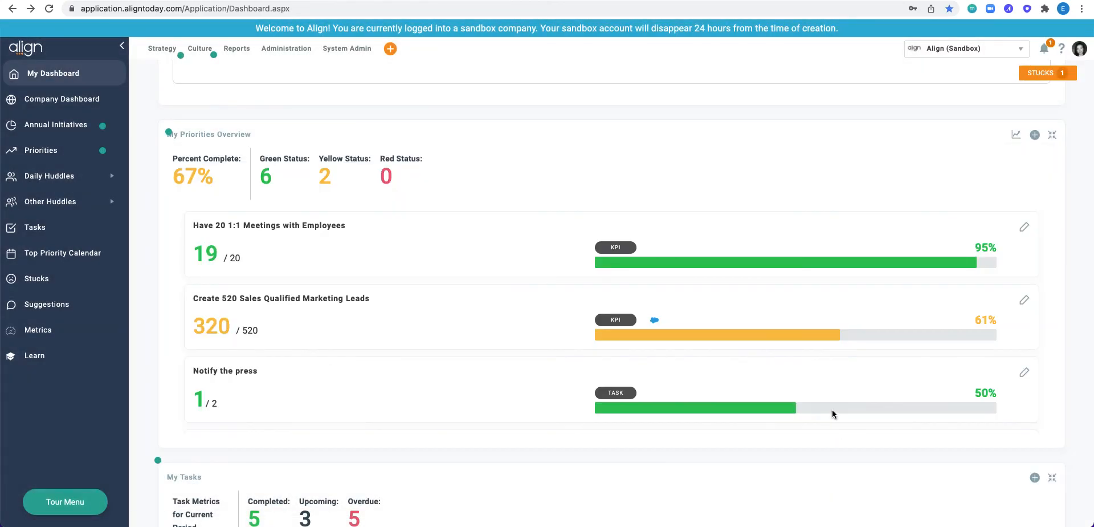
# - Mark the three earliest-due tasks in My Tasks complete, from Create the survey data through Create programming for using core values in hiring seminar
pyautogui.scroll(-5, 831, 399)
pyautogui.scroll(-10, 1046, 413)
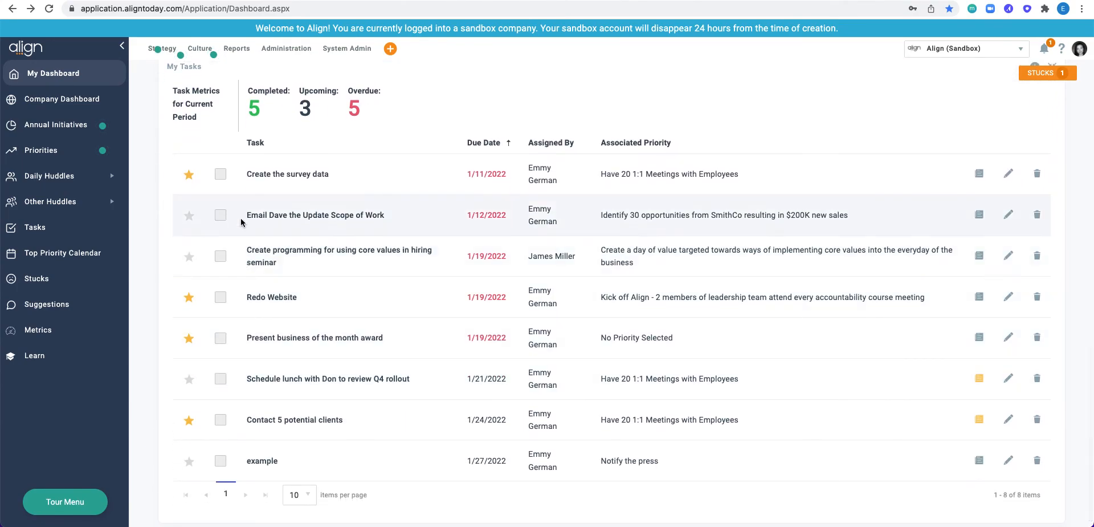
pyautogui.click(221, 174)
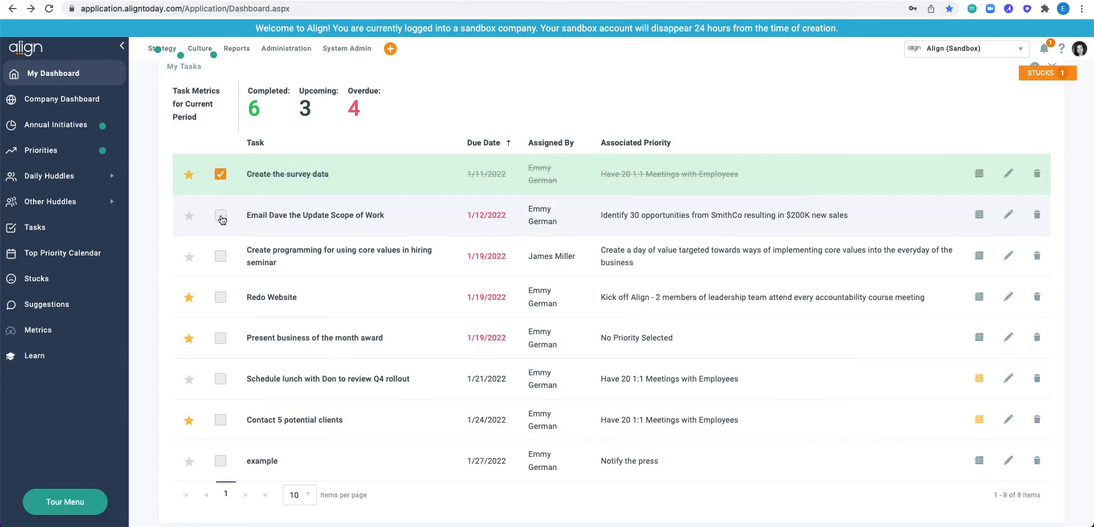
pyautogui.click(221, 217)
pyautogui.click(221, 257)
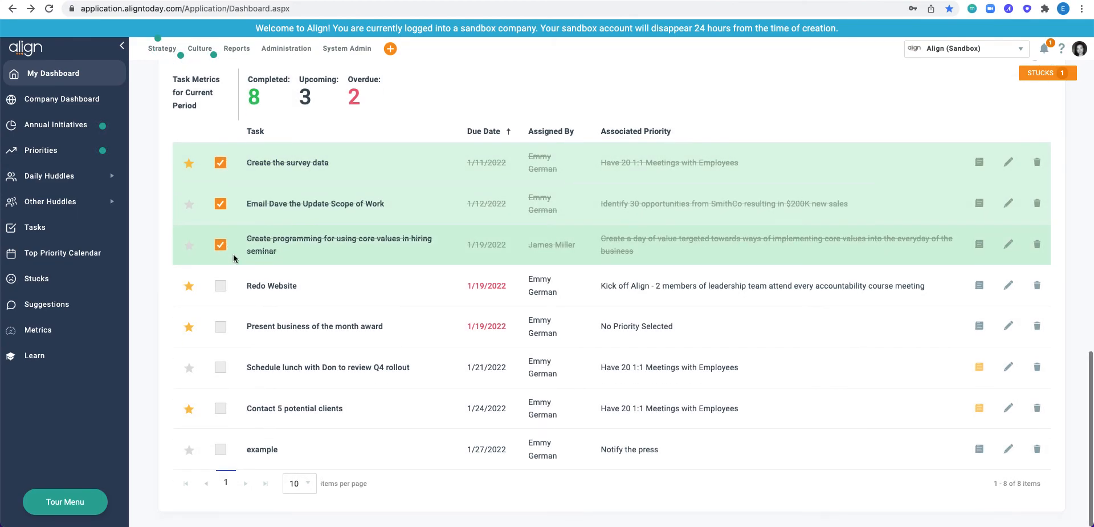
pyautogui.scroll(6, 234, 254)
pyautogui.scroll(7, 234, 254)
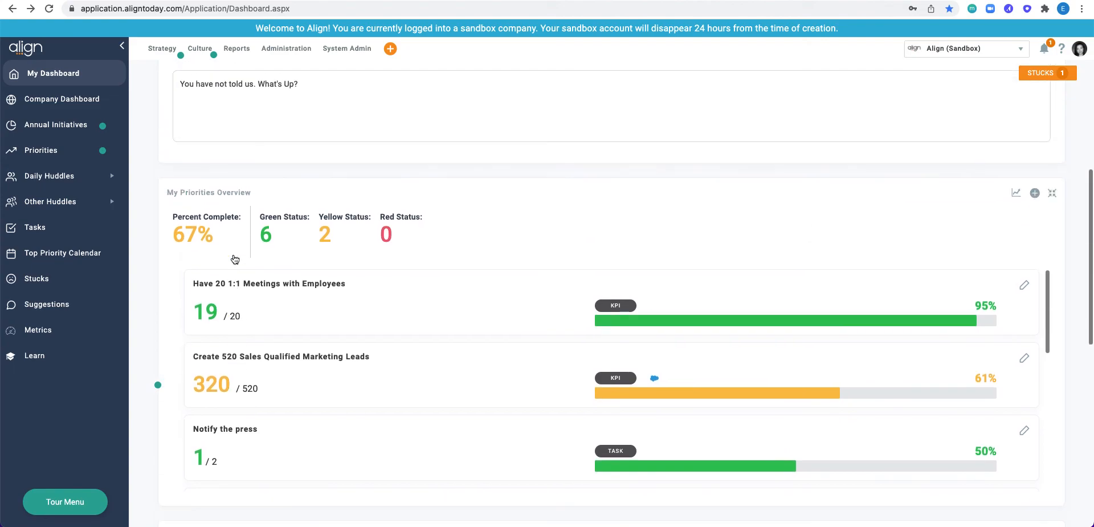